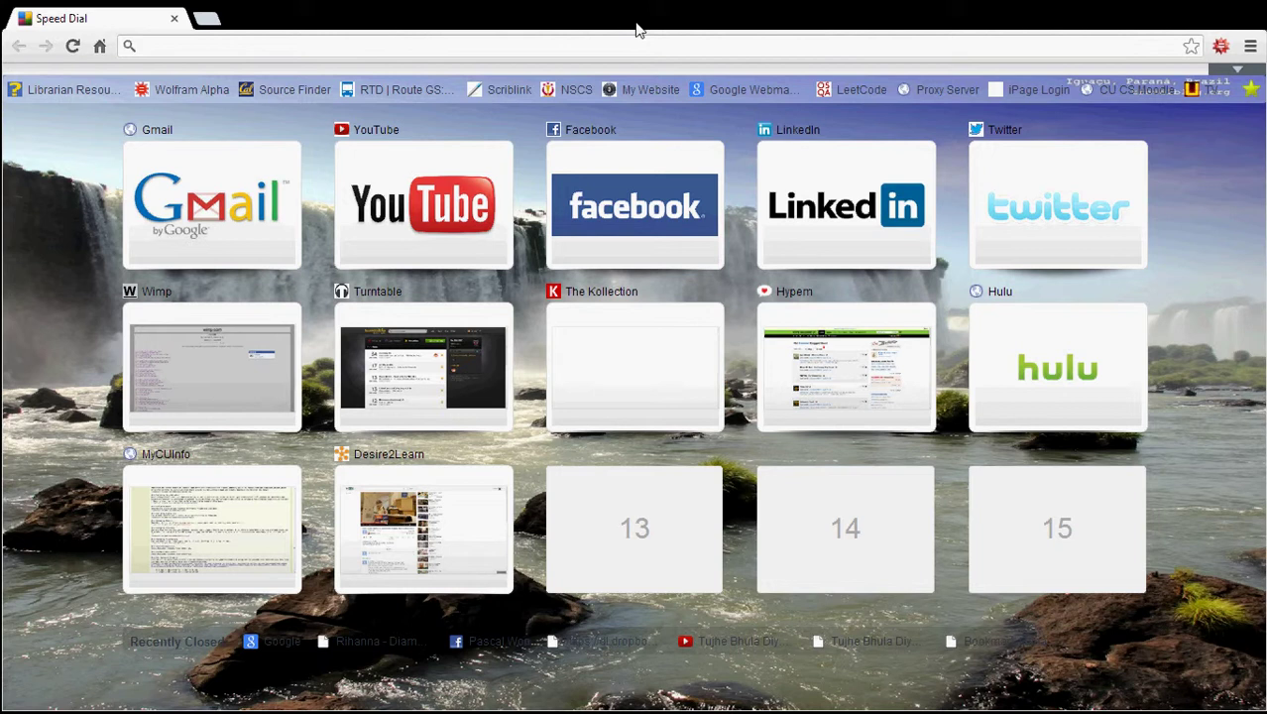
# - Load the router's configuration pages at 192.168.0.1 in Chrome, correcting the mistyped address
pyautogui.write('1982')
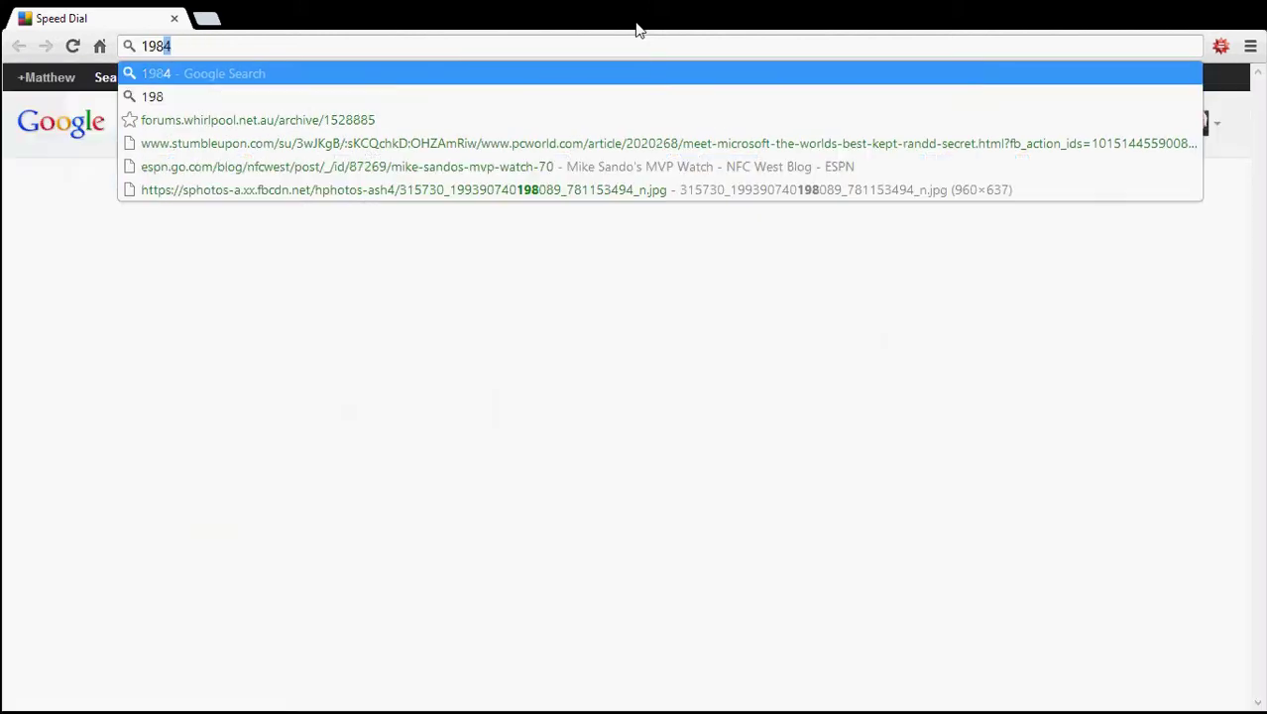
pyautogui.press('BackSpace')
pyautogui.press('BackSpace')
pyautogui.write('2.168.0.1')
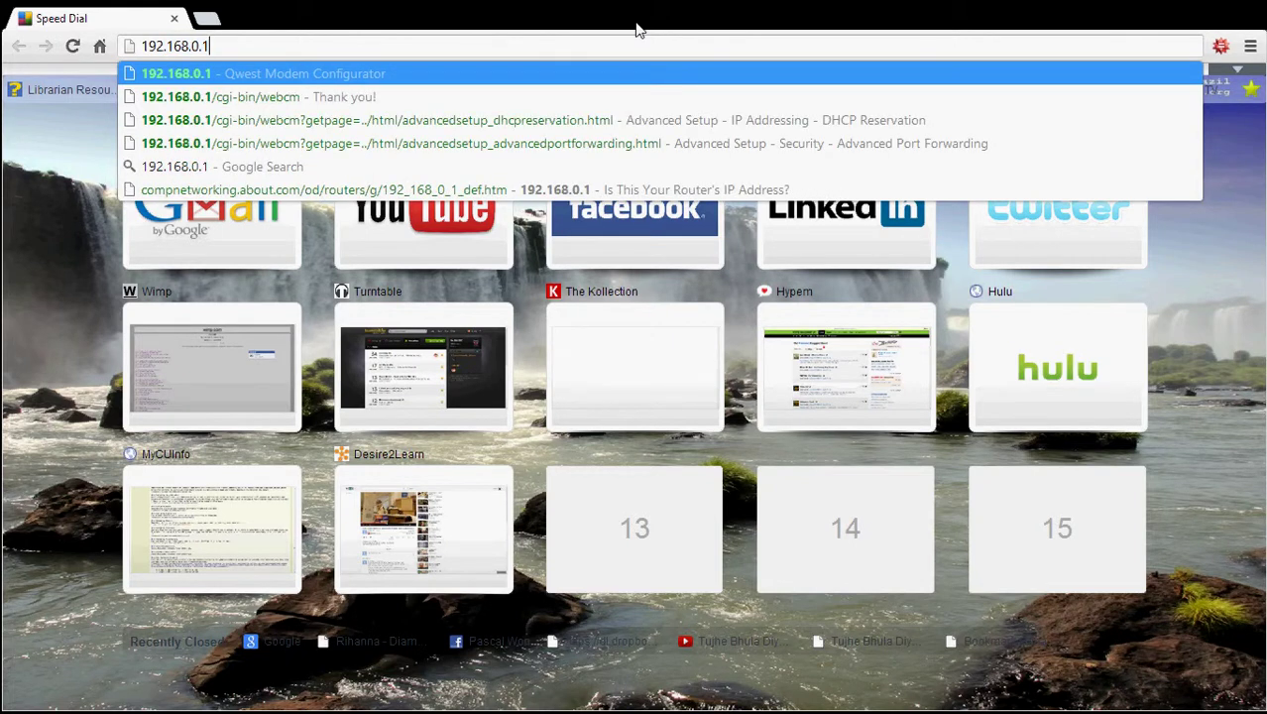
pyautogui.press('Return')
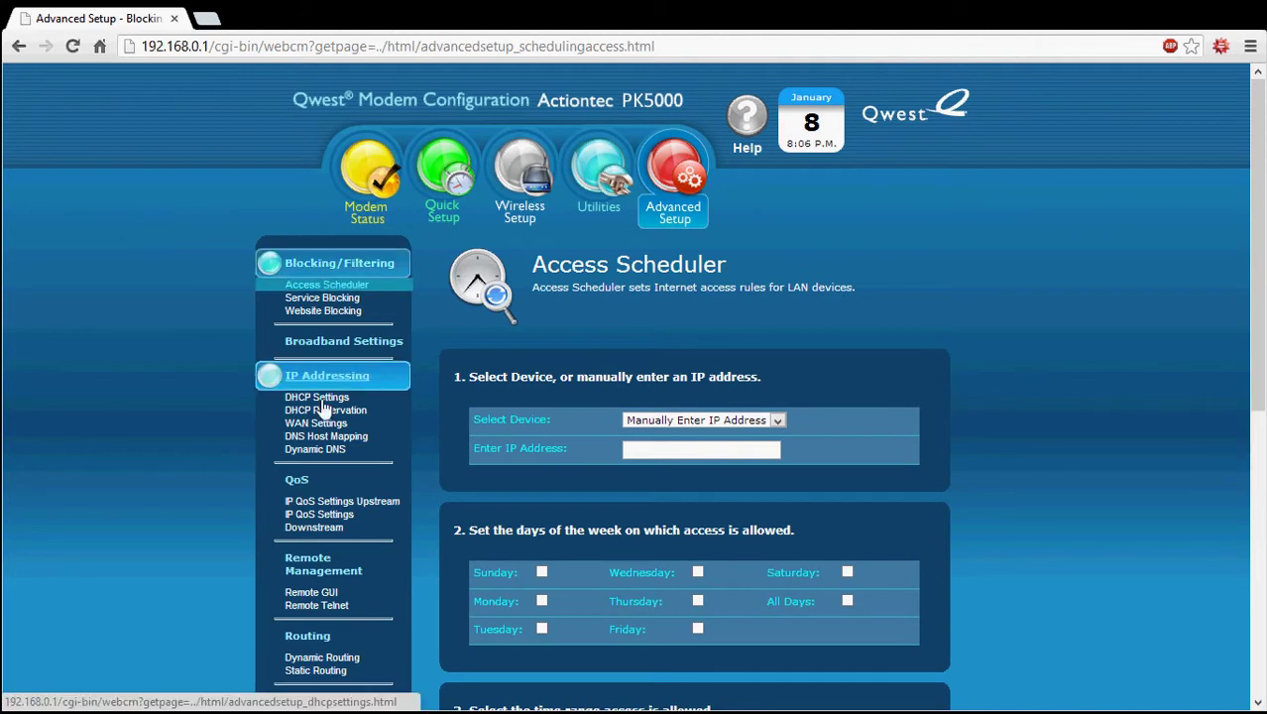
# - Check the DHCP Settings range, highlighting the ending address 192.168.0.254
pyautogui.click(312, 400)
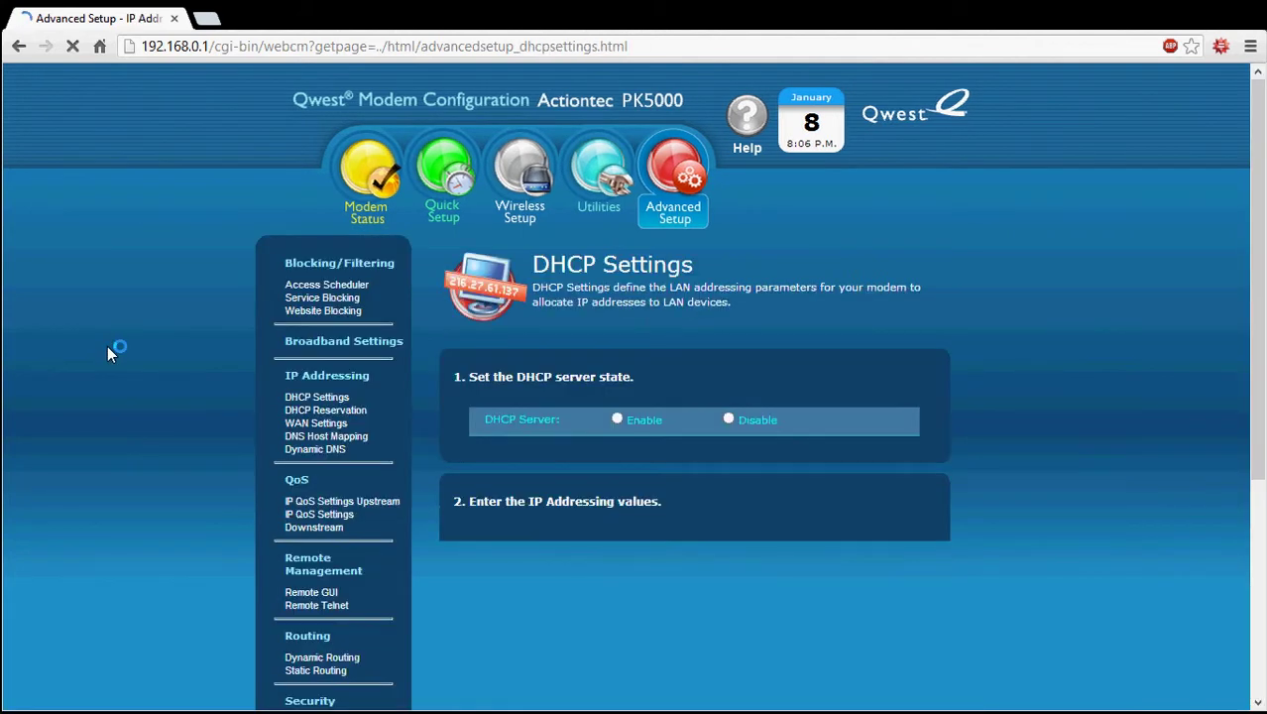
pyautogui.scroll(-1, 109, 347)
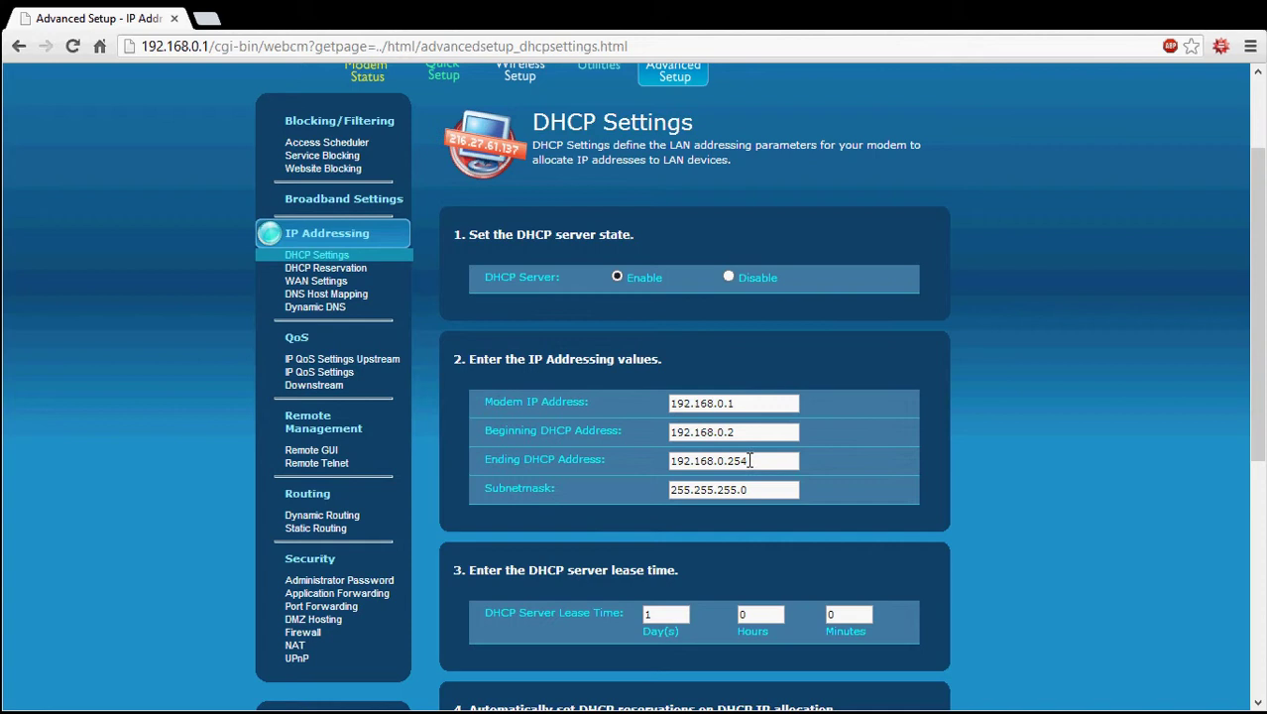
pyautogui.moveTo(750, 460); pyautogui.dragTo(595, 483)
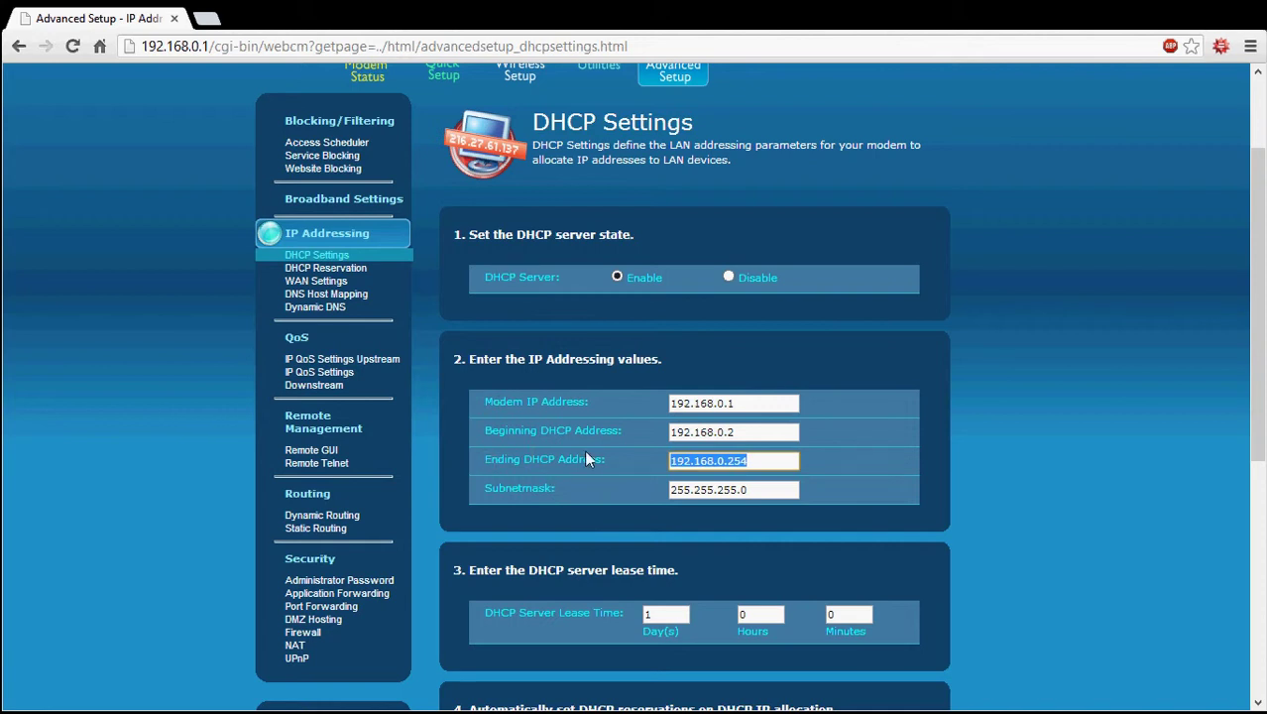
pyautogui.click(754, 461)
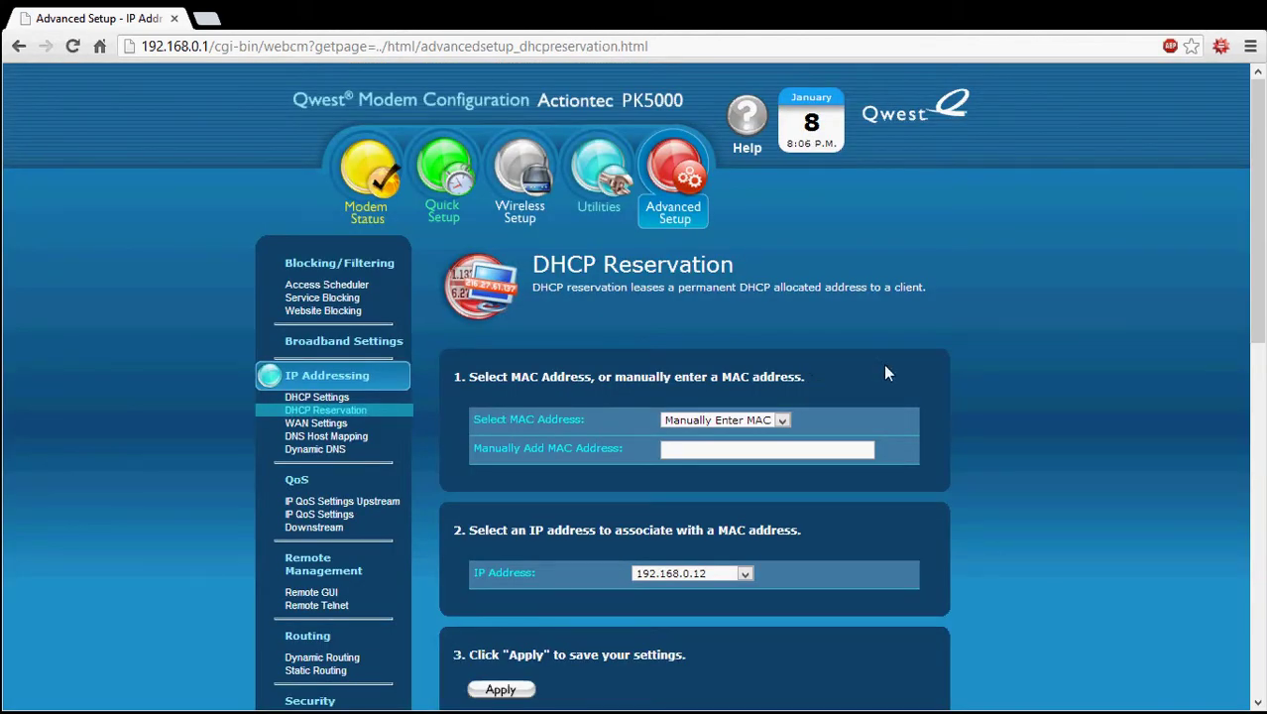
pyautogui.scroll(-8, 885, 372)
pyautogui.scroll(3, 885, 372)
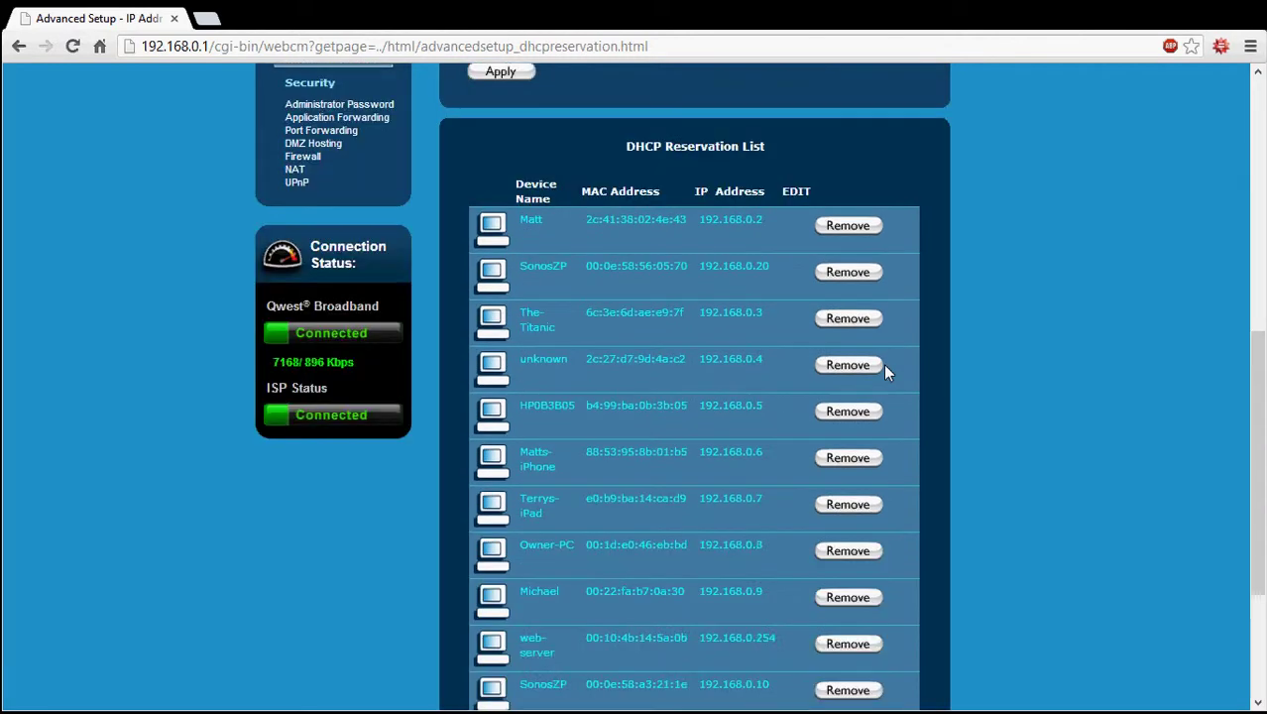
pyautogui.scroll(3, 885, 372)
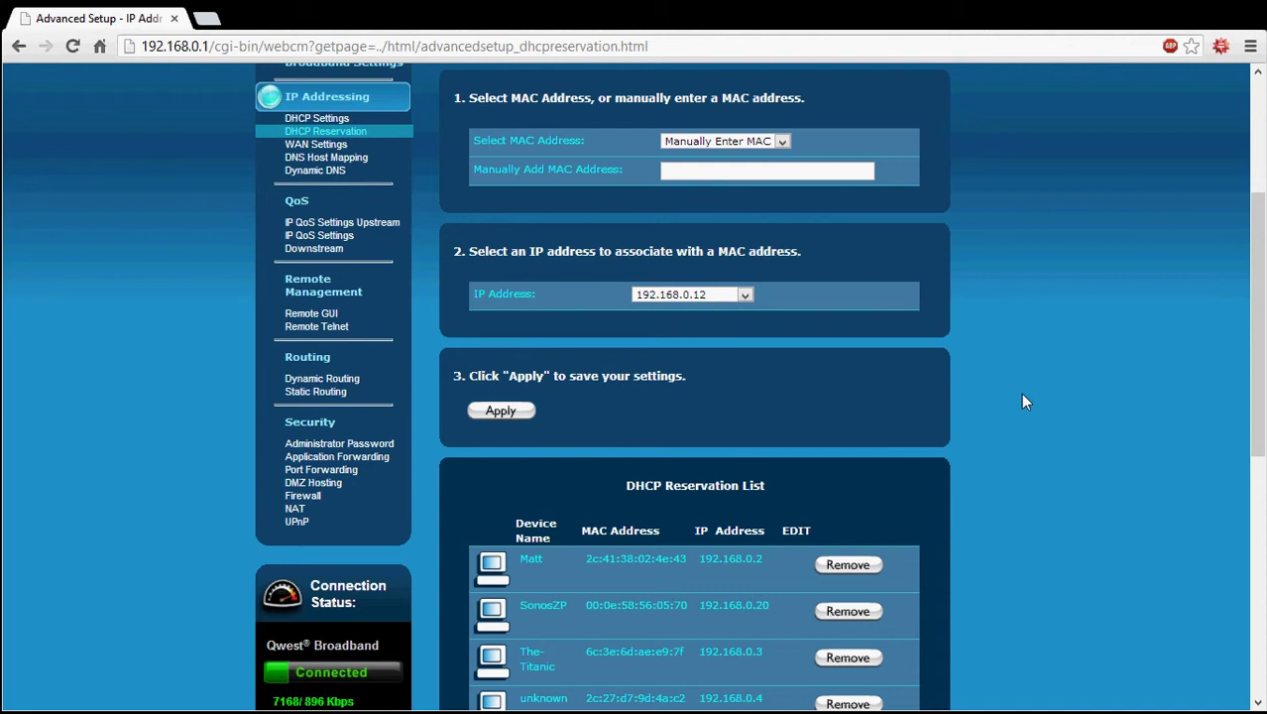
pyautogui.scroll(-5, 1024, 402)
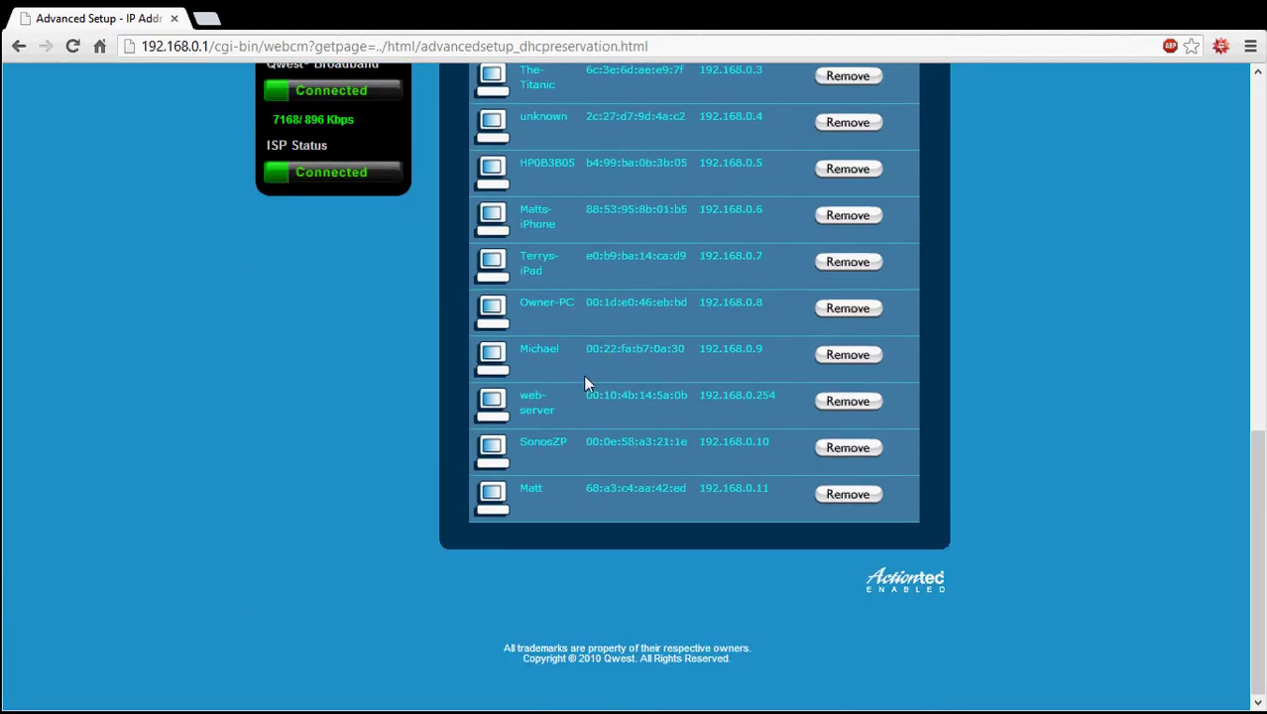
pyautogui.moveTo(587, 394); pyautogui.dragTo(779, 392)
pyautogui.click(782, 394)
pyautogui.scroll(2, 1039, 476)
pyautogui.scroll(-2, 1038, 476)
pyautogui.scroll(10, 927, 431)
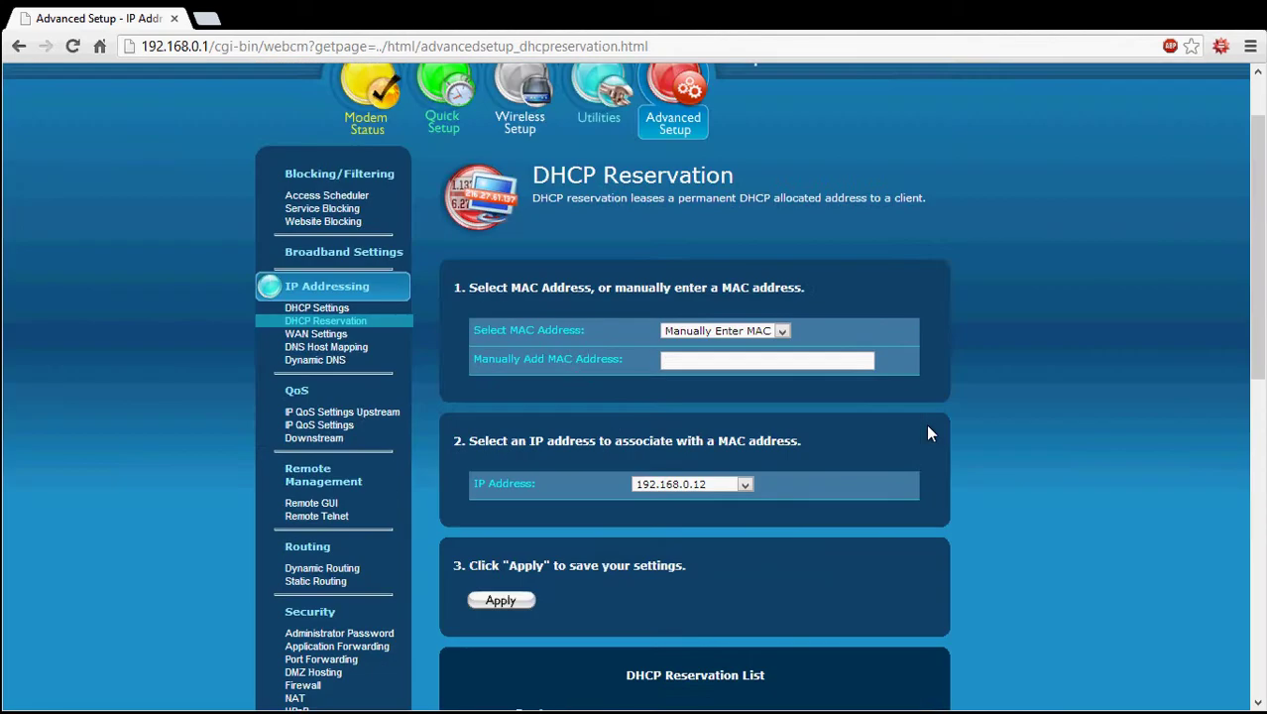
pyautogui.click(747, 334)
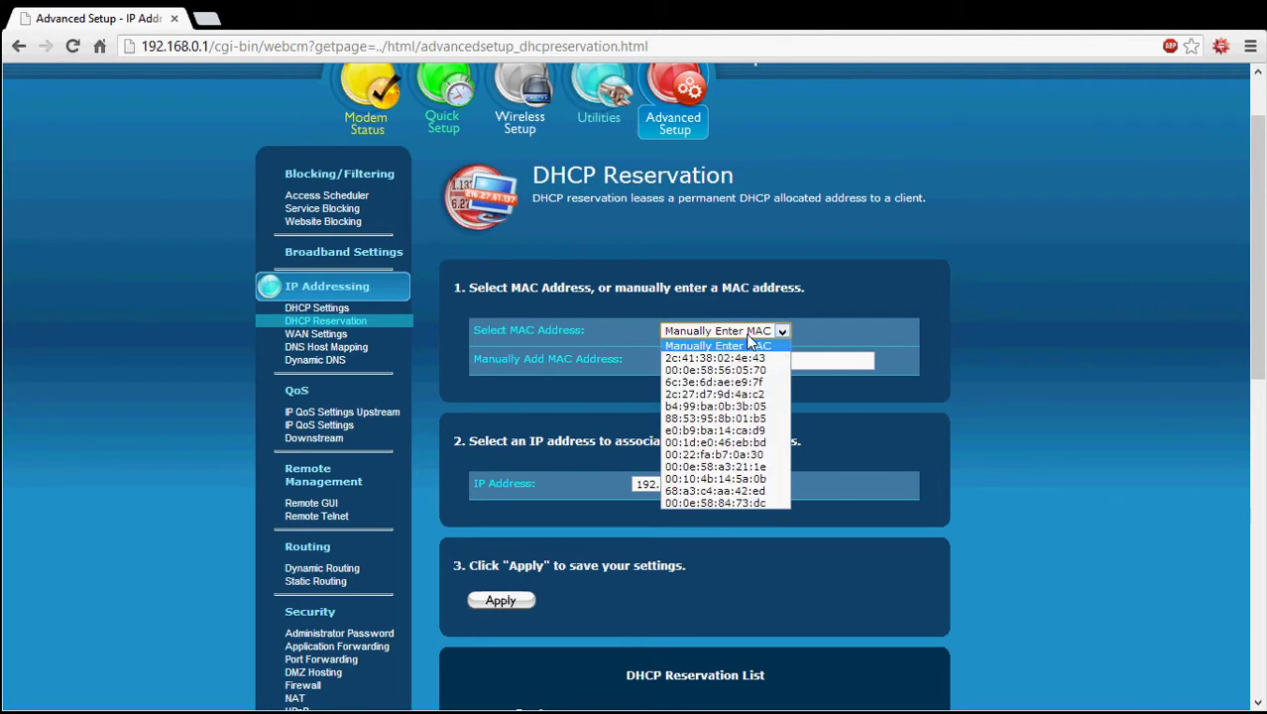
pyautogui.click(1004, 366)
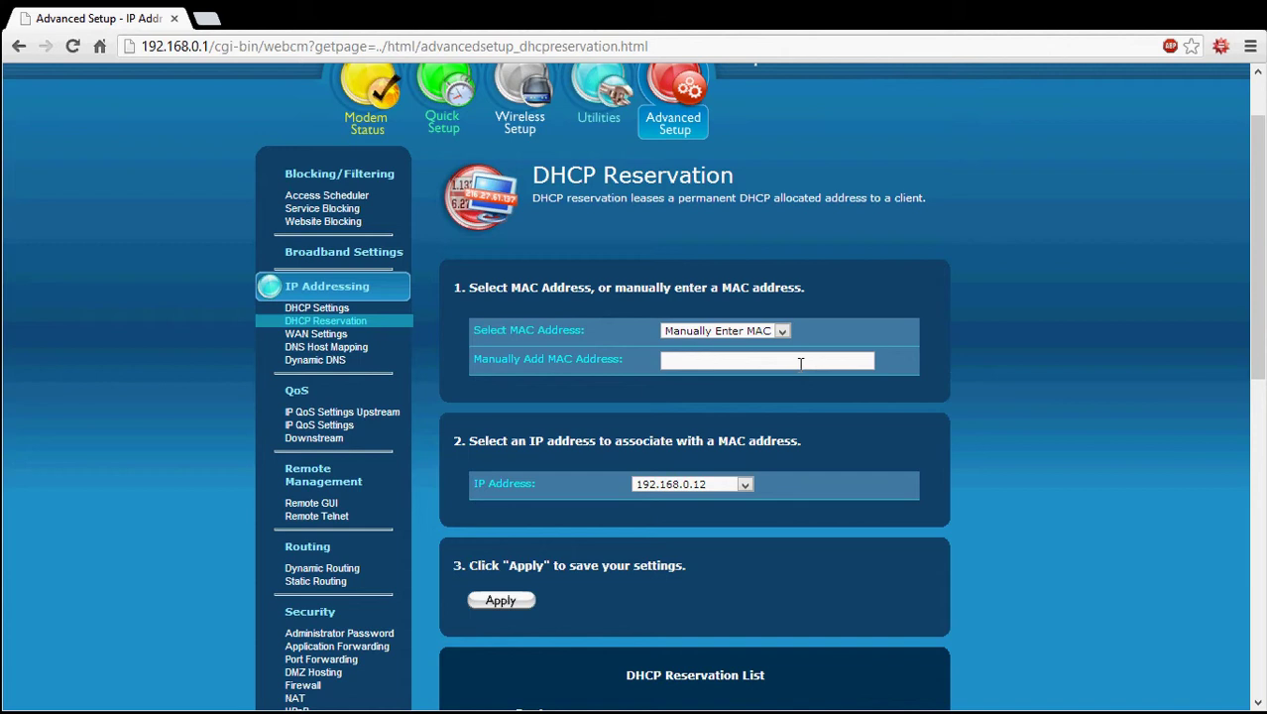
pyautogui.scroll(-10, 981, 448)
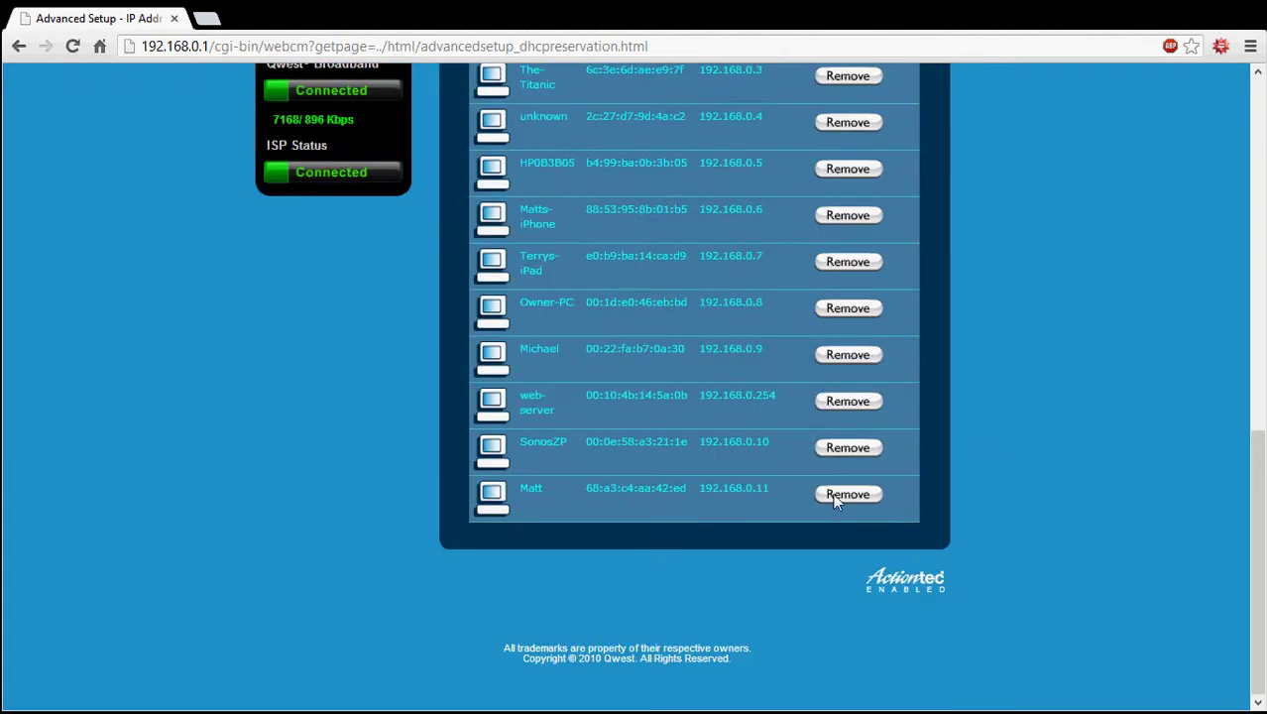
pyautogui.scroll(10, 770, 398)
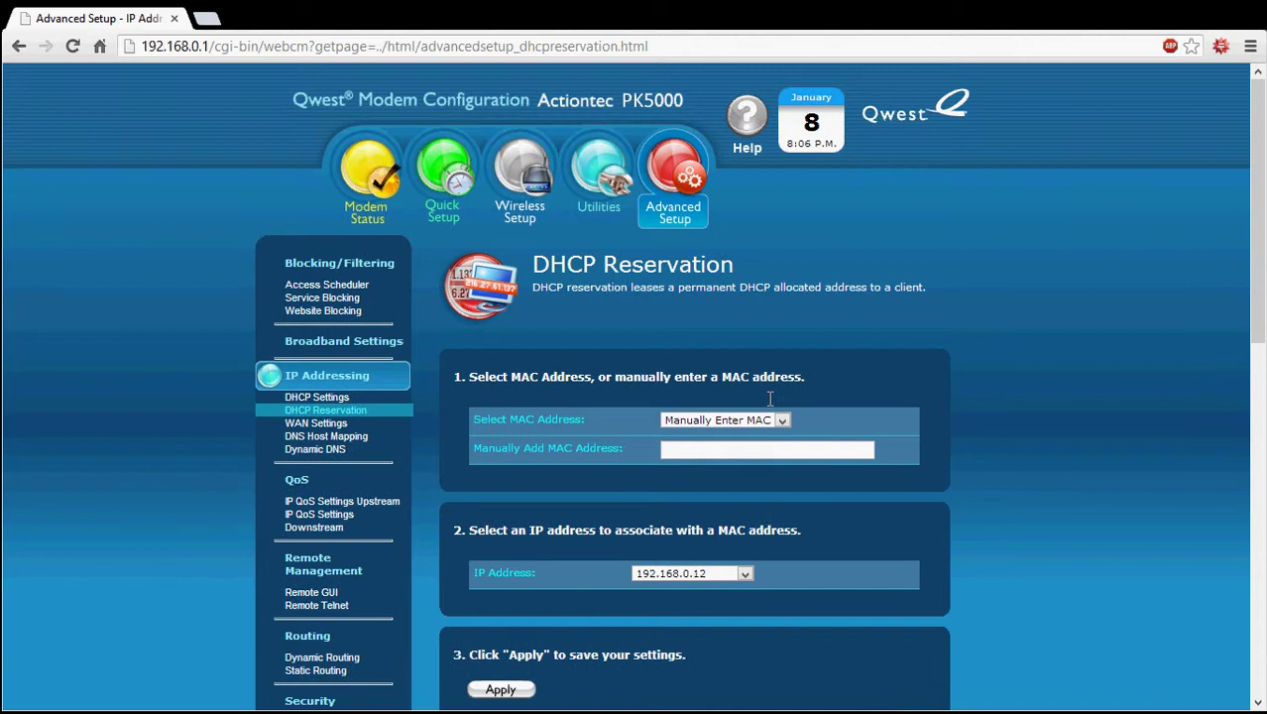
# - Type an 'ifconfig | grep HWaddr' command into the manual MAC field, then clear it
pyautogui.click(756, 448)
pyautogui.scroll(-1, 924, 434)
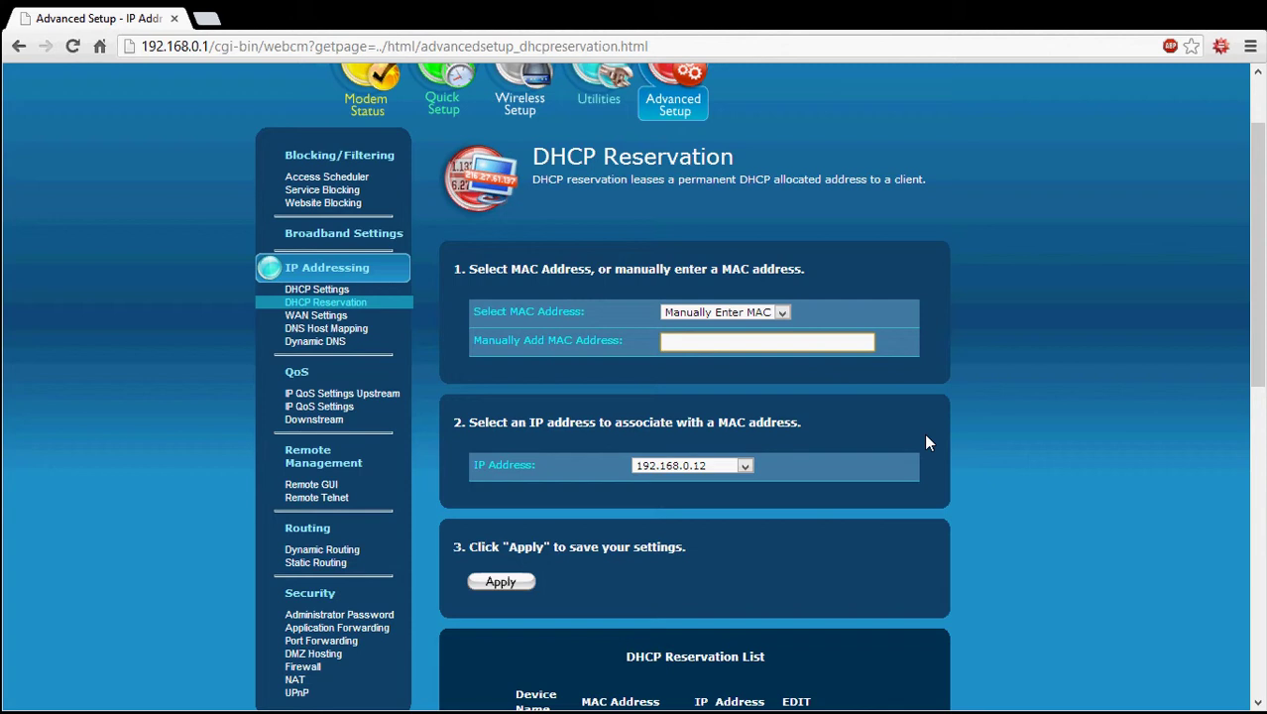
pyautogui.write('ifconfig | grep H')
pyautogui.press('BackSpace')
pyautogui.press('BackSpace')
pyautogui.press('BackSpace')
pyautogui.press('BackSpace')
pyautogui.scroll(2, 754, 340)
pyautogui.press('BackSpace')
pyautogui.press('BackSpace')
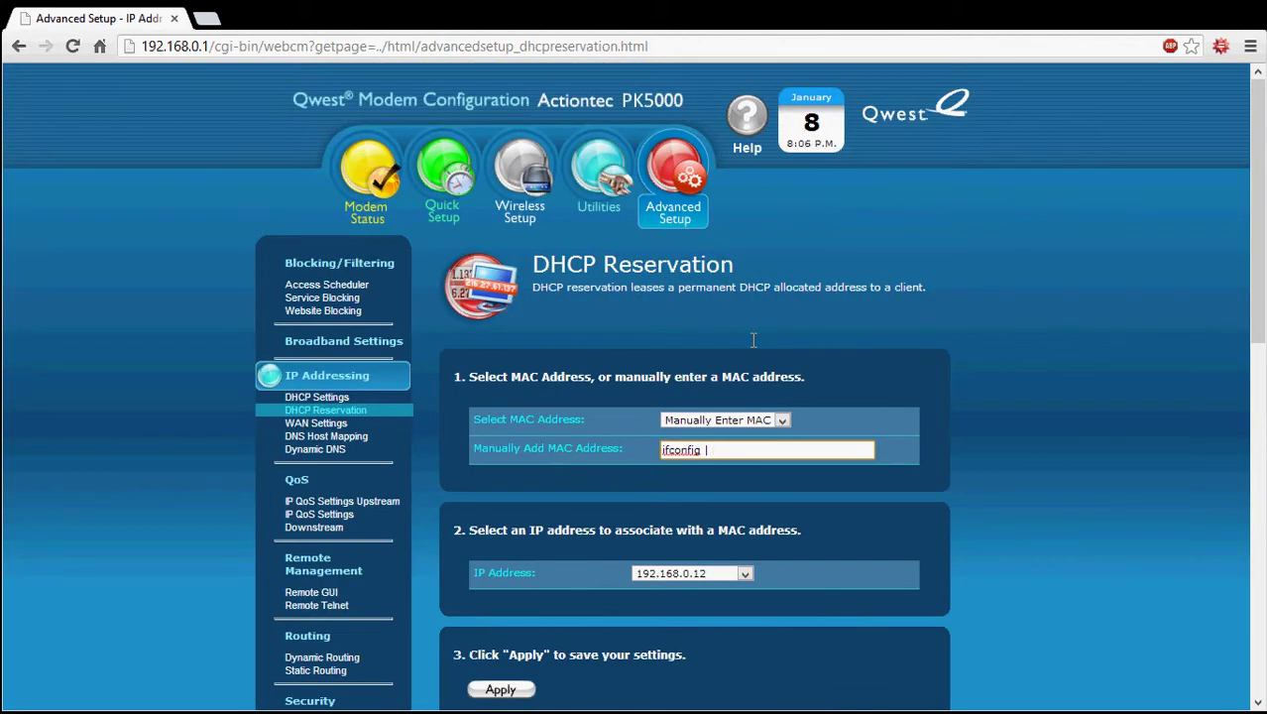
pyautogui.write('HWaddr')
pyautogui.press('Left')
pyautogui.press('Left')
pyautogui.press('Left')
pyautogui.press('Left')
pyautogui.press('Left')
pyautogui.press('Left')
pyautogui.hotkey('ctrl', 'a')
pyautogui.press('BackSpace')
# - Find the web-server reservation at 192.168.0.254 in the DHCP Reservation List
pyautogui.scroll(-5, 846, 380)
pyautogui.scroll(-2, 848, 384)
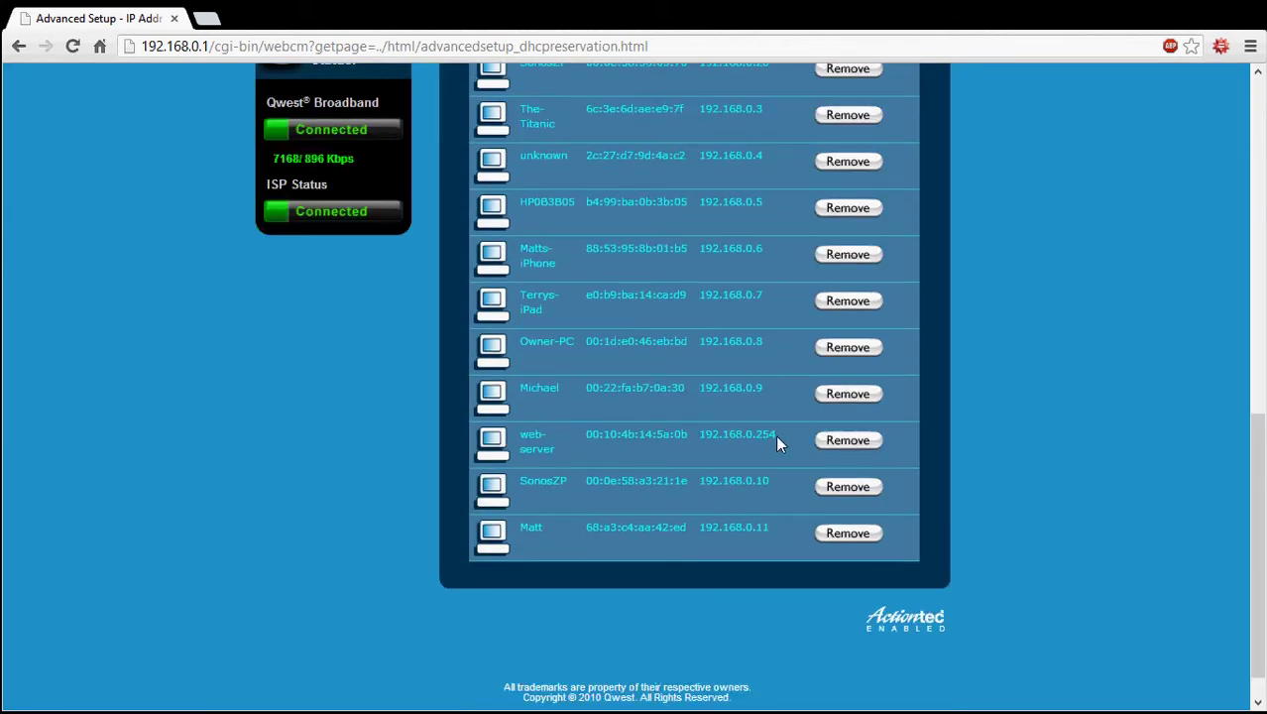
pyautogui.scroll(5, 767, 437)
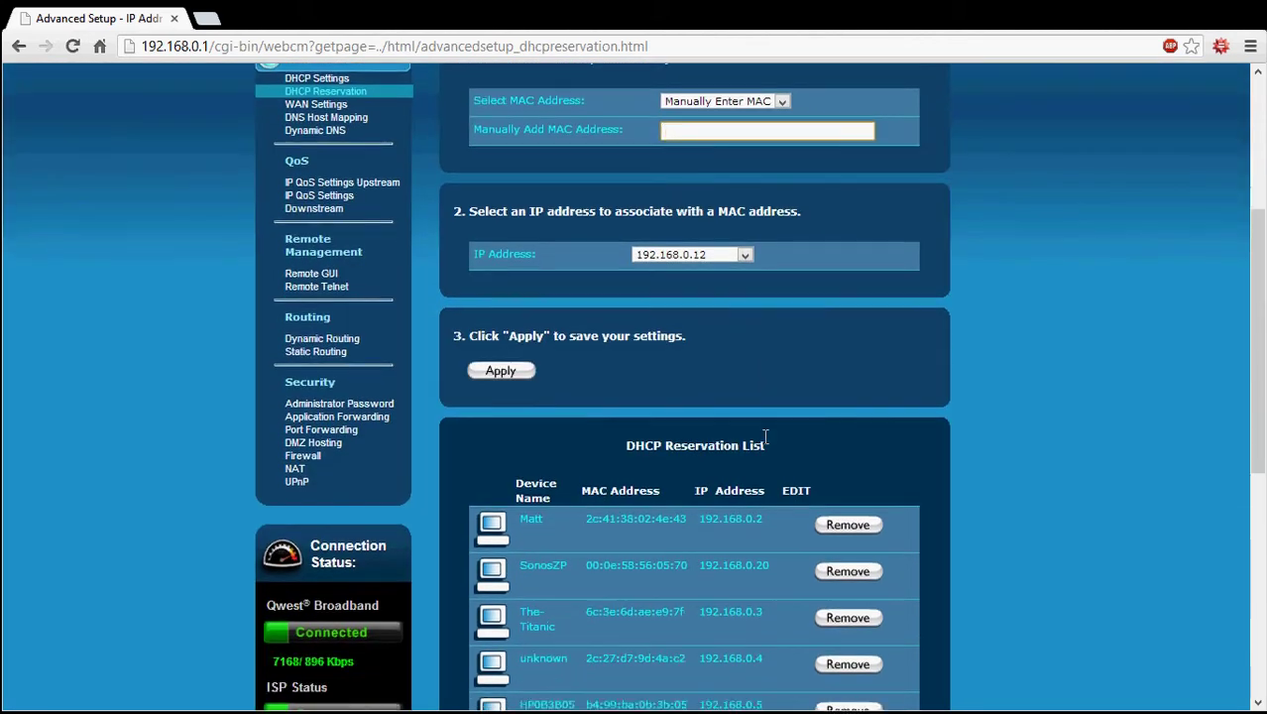
pyautogui.scroll(-5, 764, 437)
pyautogui.moveTo(780, 396); pyautogui.dragTo(700, 396)
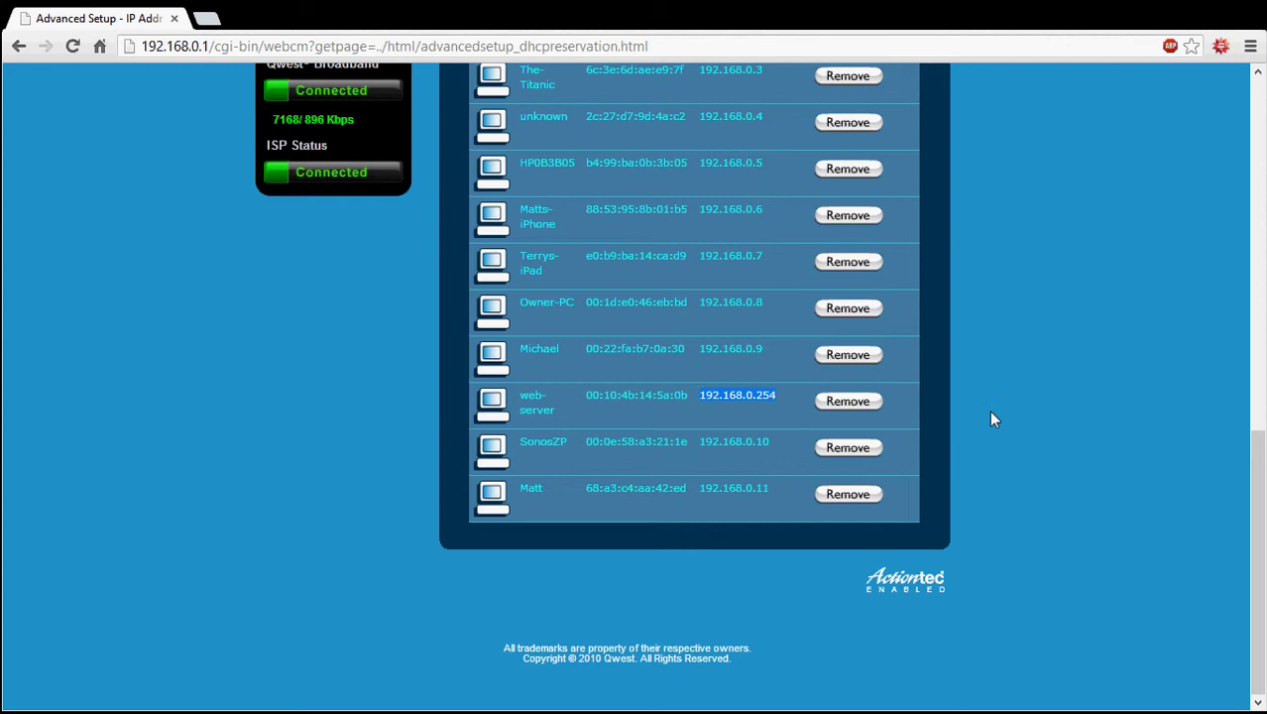
pyautogui.scroll(10, 994, 419)
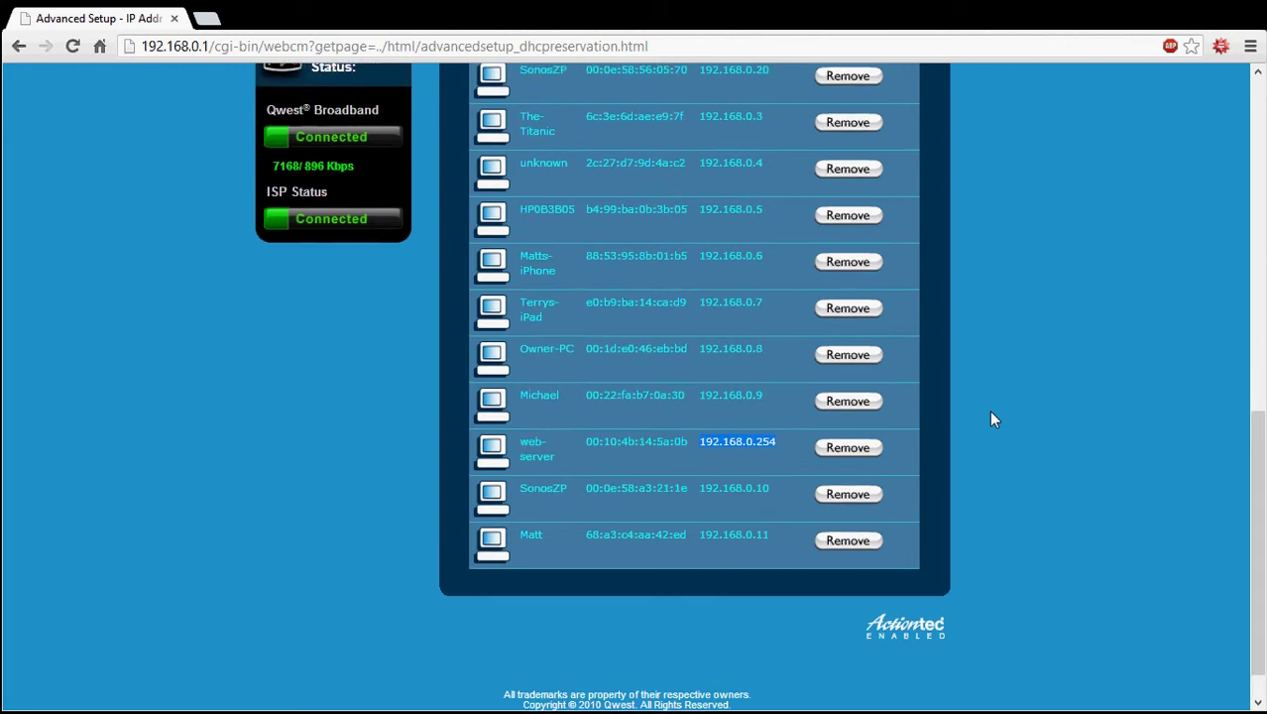
pyautogui.scroll(-3, 636, 330)
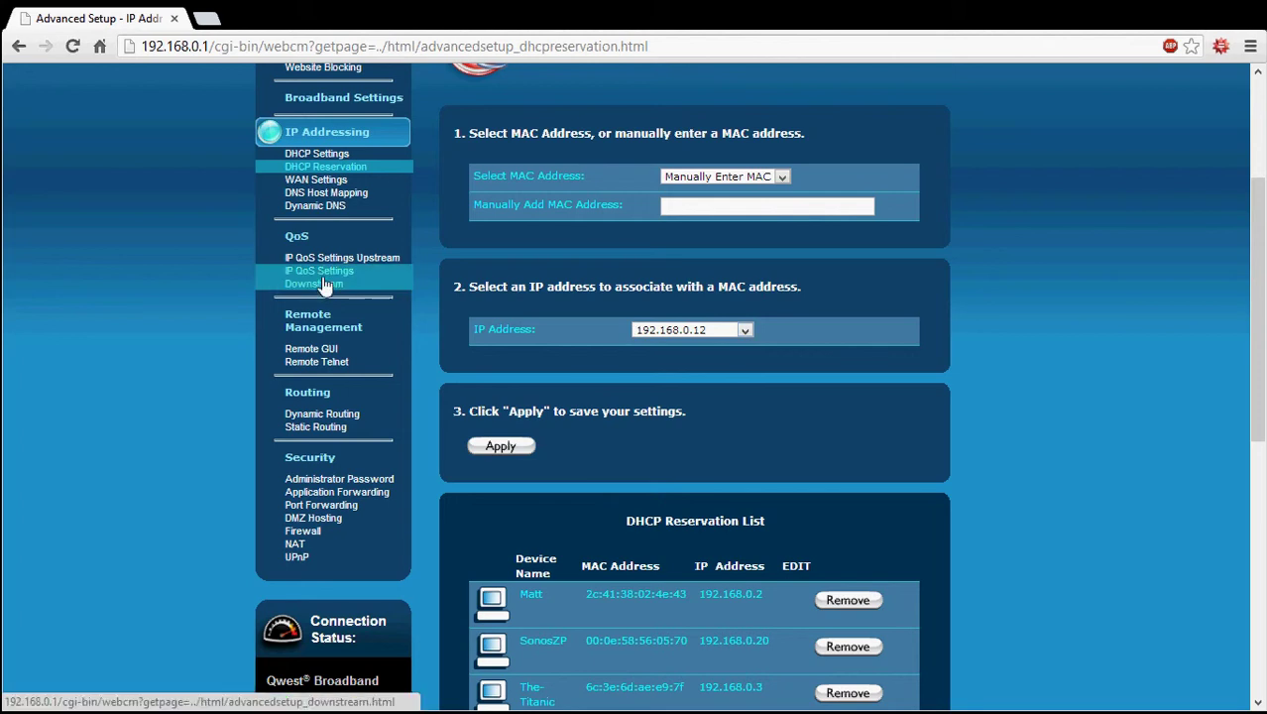
# - Open the Firewall page and review stealth mode, security level Low and the service table
pyautogui.click(306, 531)
pyautogui.scroll(-3, 693, 384)
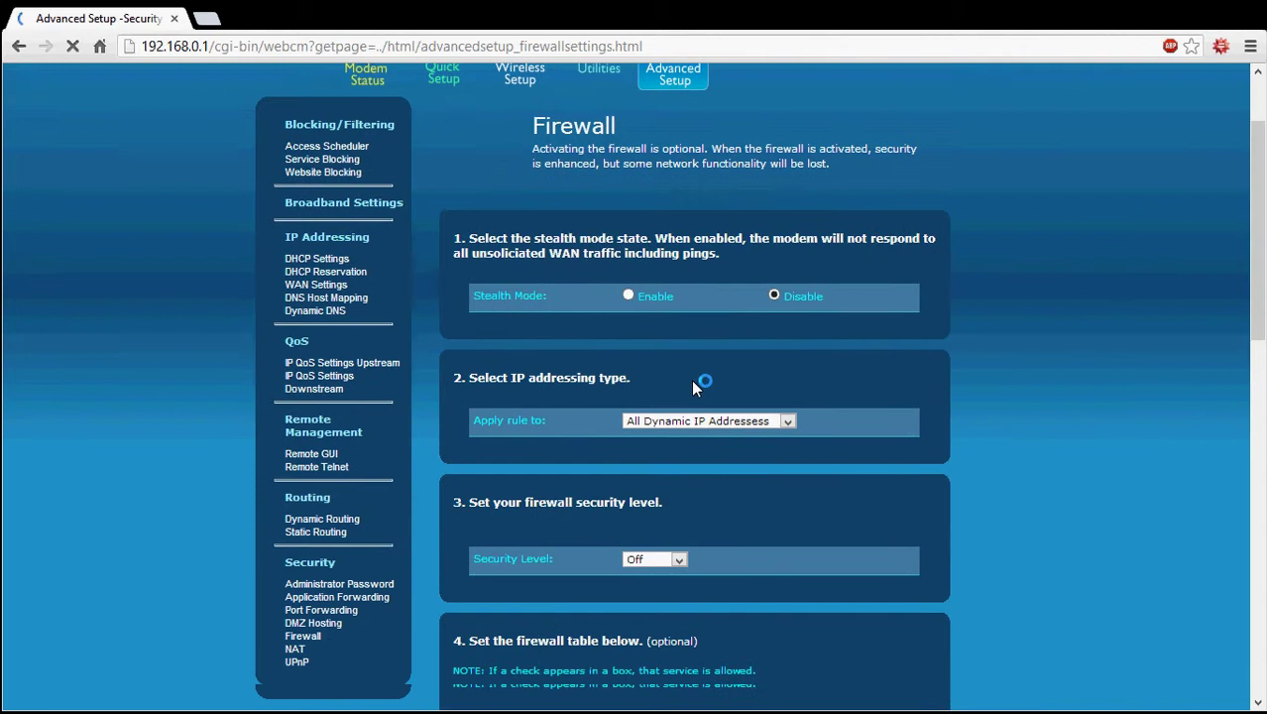
pyautogui.scroll(-5, 816, 371)
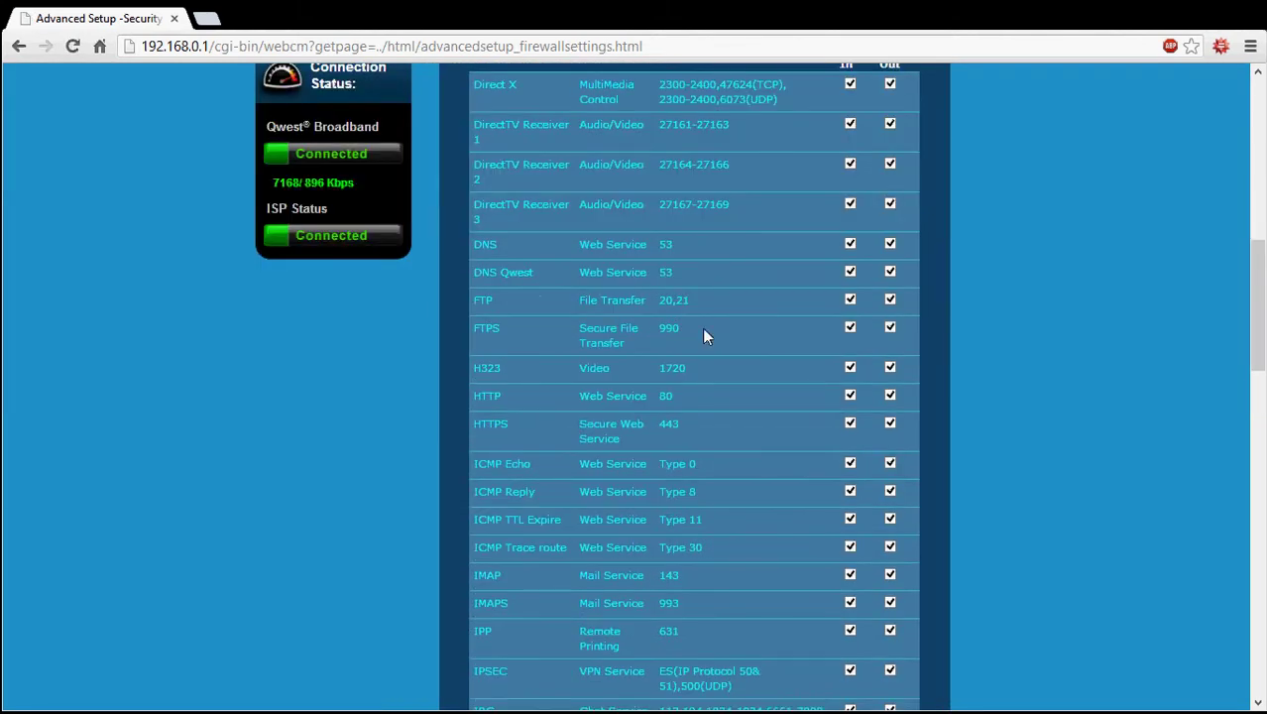
pyautogui.scroll(-3, 739, 339)
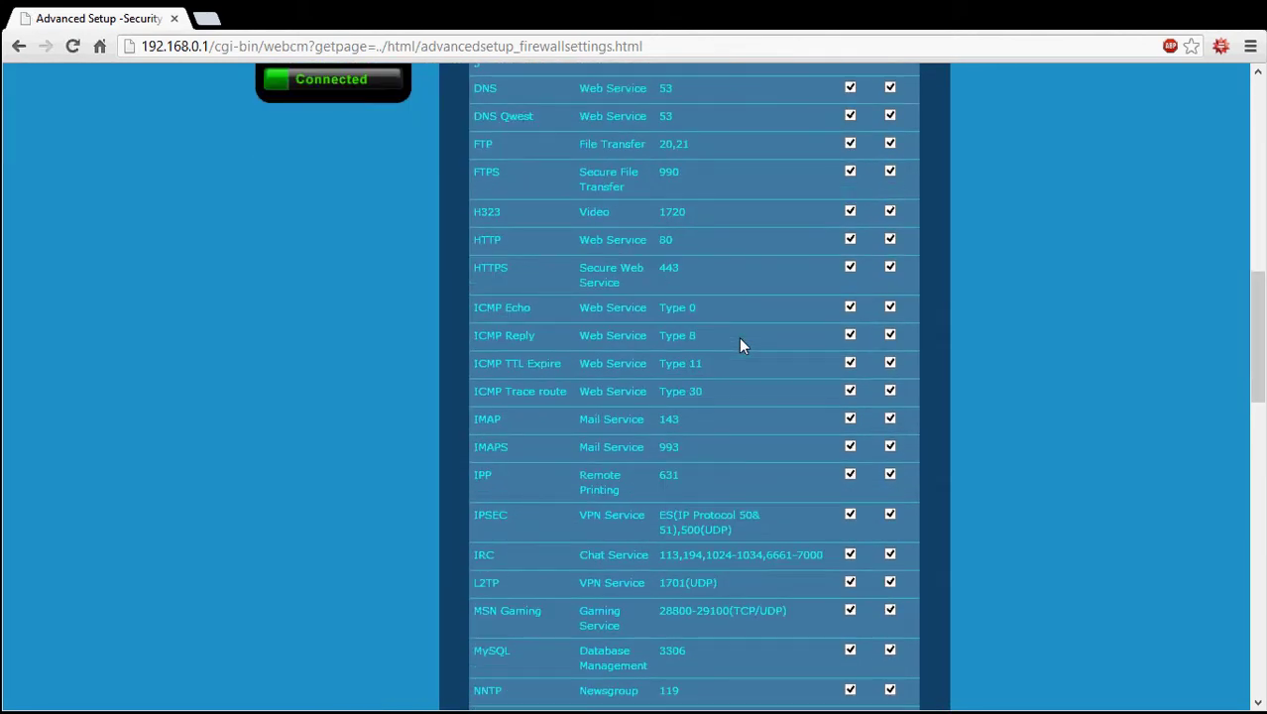
pyautogui.scroll(3, 740, 339)
pyautogui.scroll(3, 742, 345)
pyautogui.scroll(-10, 741, 345)
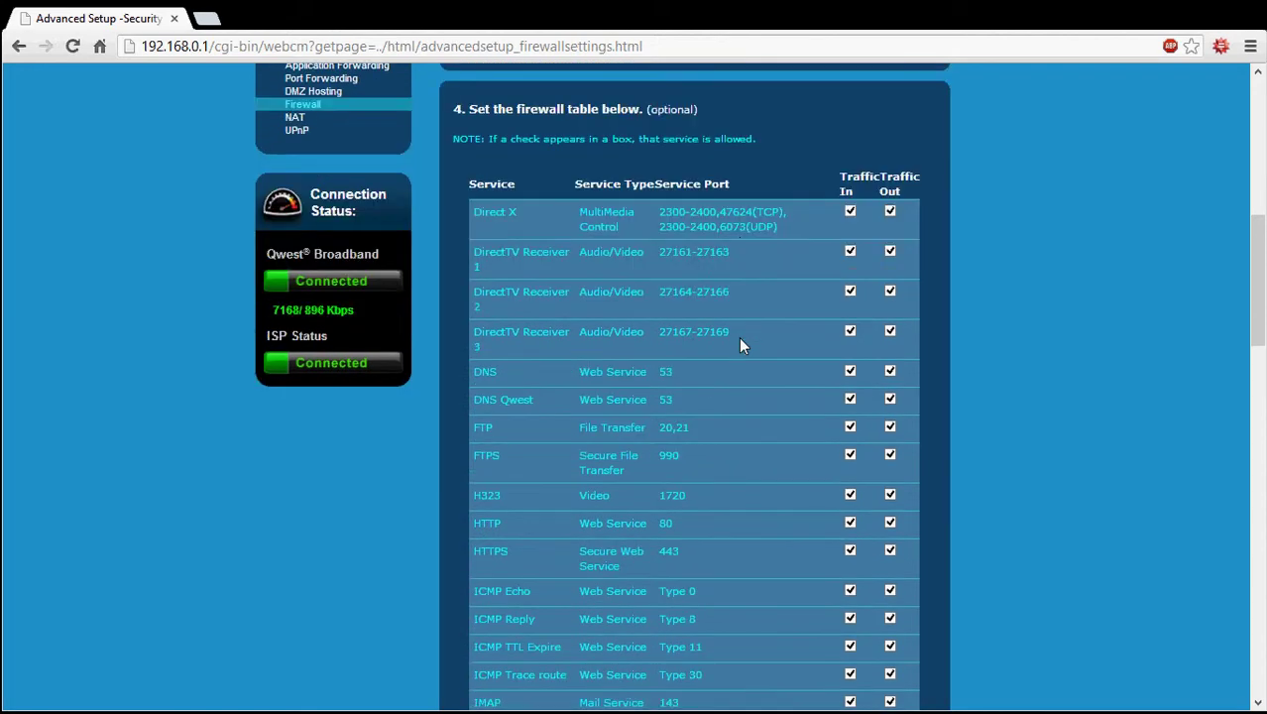
pyautogui.scroll(-9, 742, 345)
pyautogui.scroll(7, 741, 345)
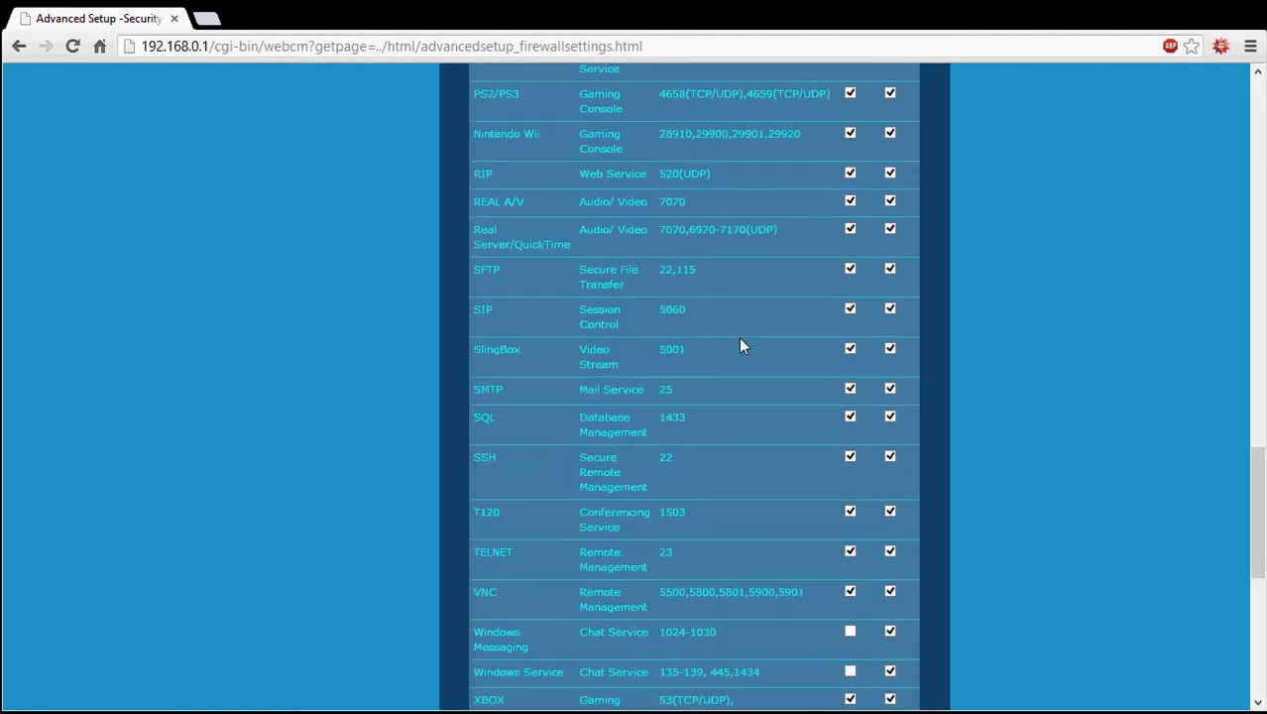
pyautogui.scroll(5, 739, 340)
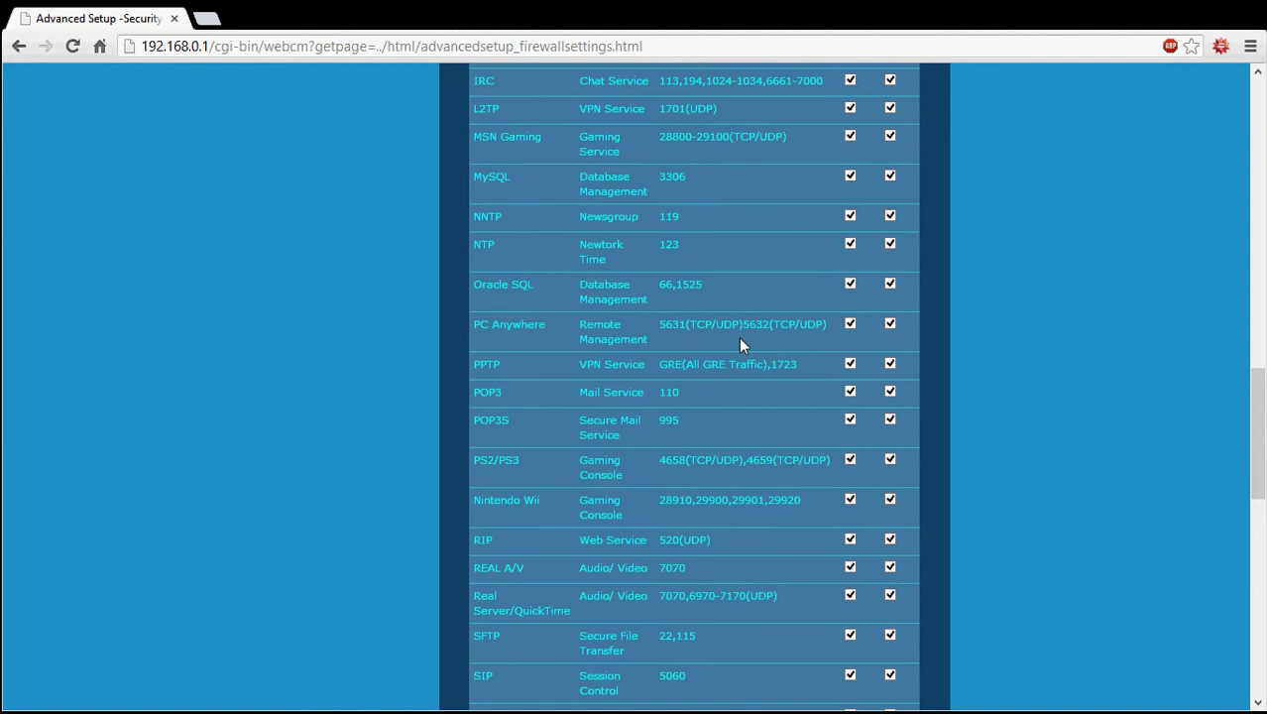
pyautogui.scroll(12, 740, 342)
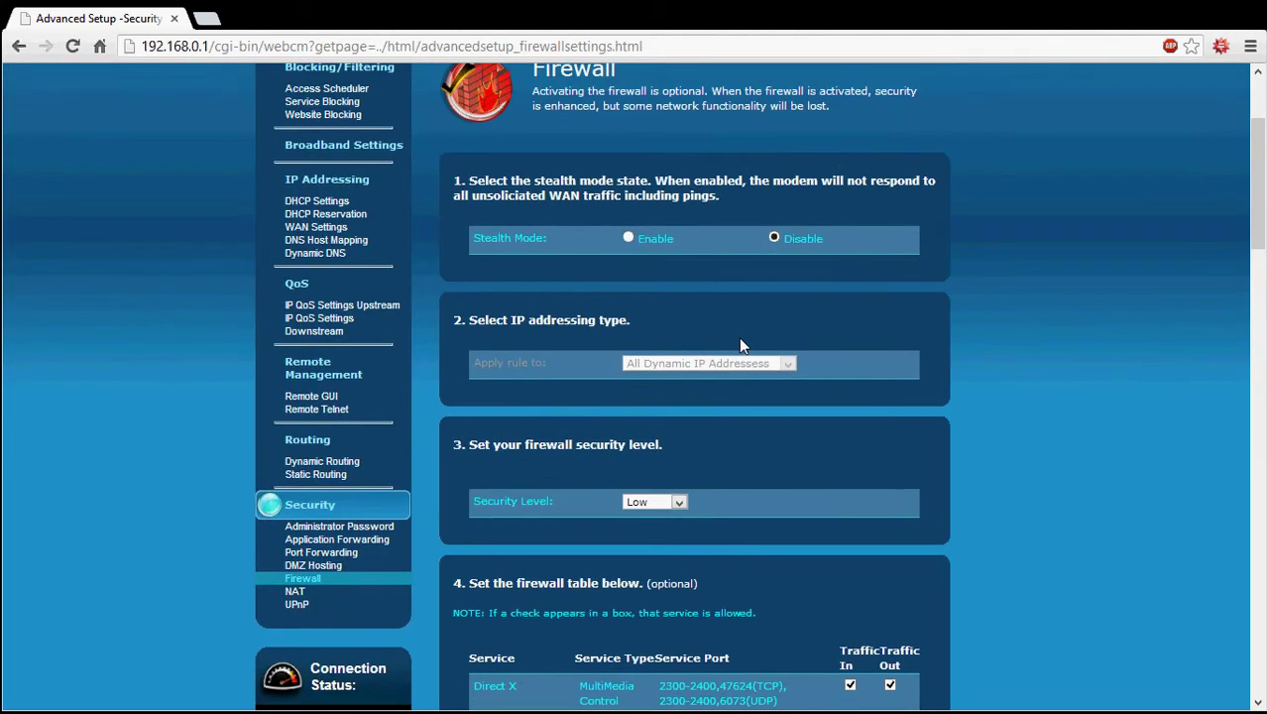
pyautogui.scroll(-1, 740, 344)
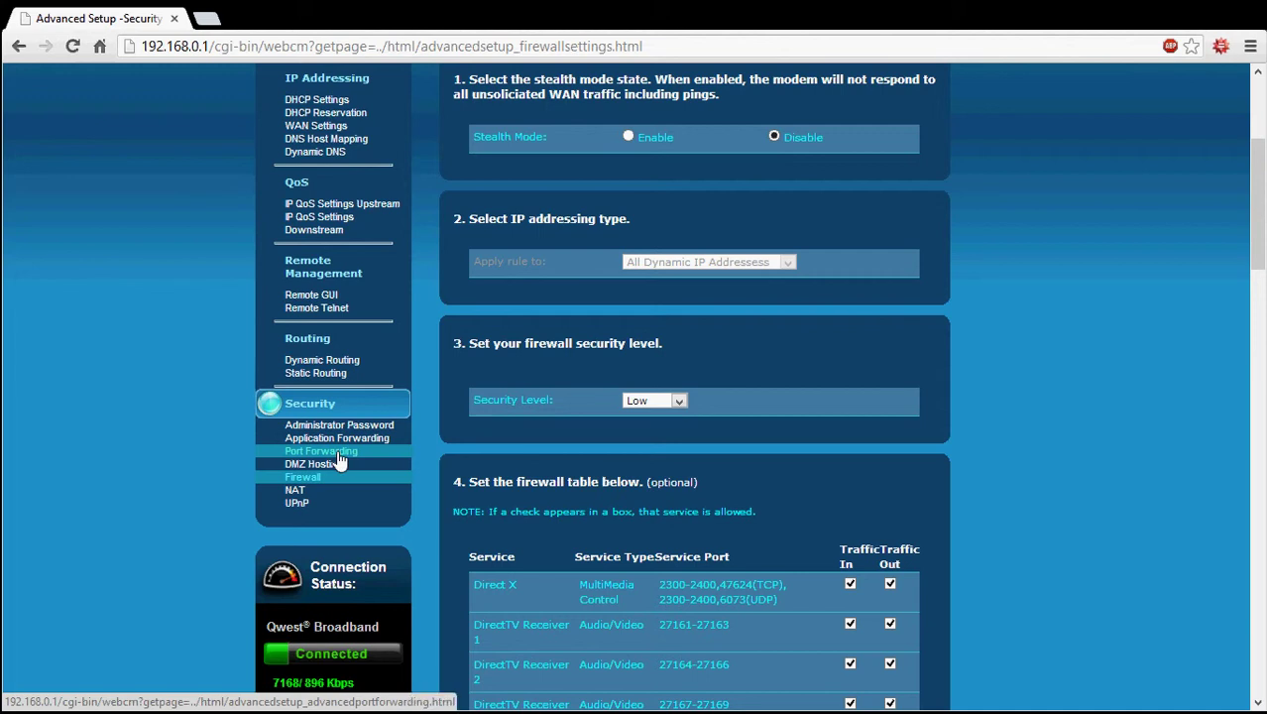
pyautogui.click(338, 454)
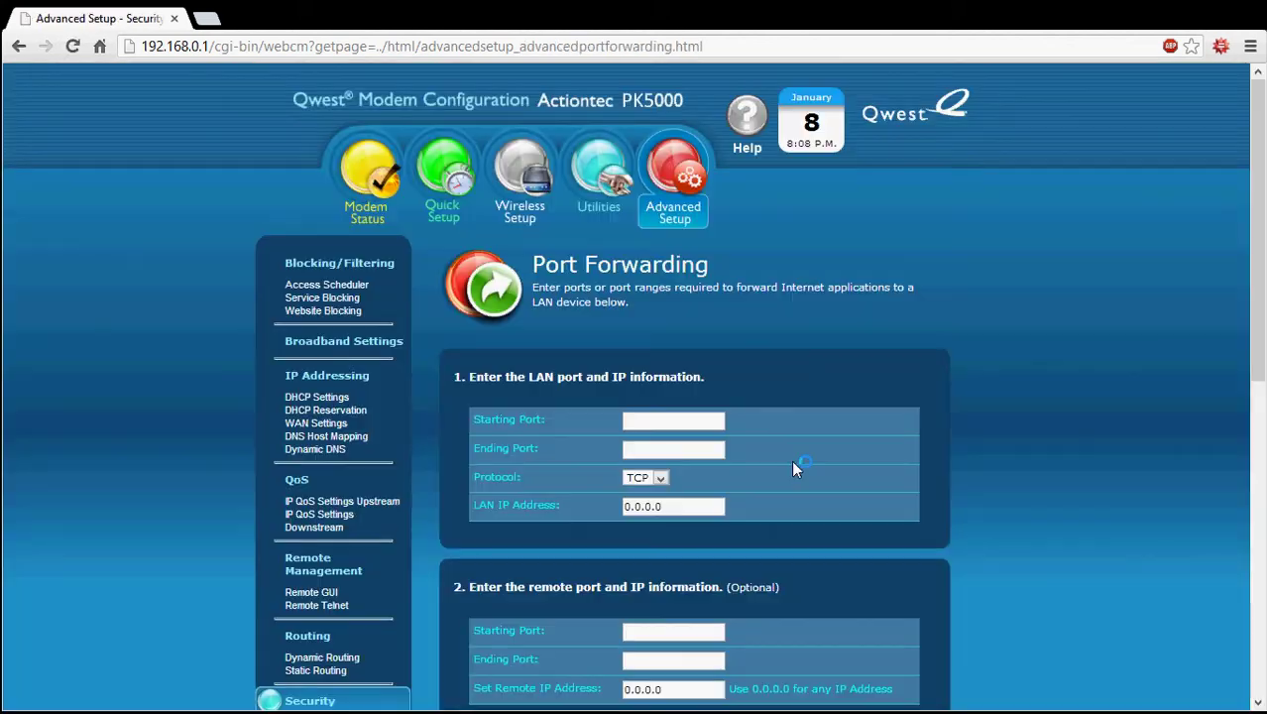
pyautogui.scroll(-3, 701, 253)
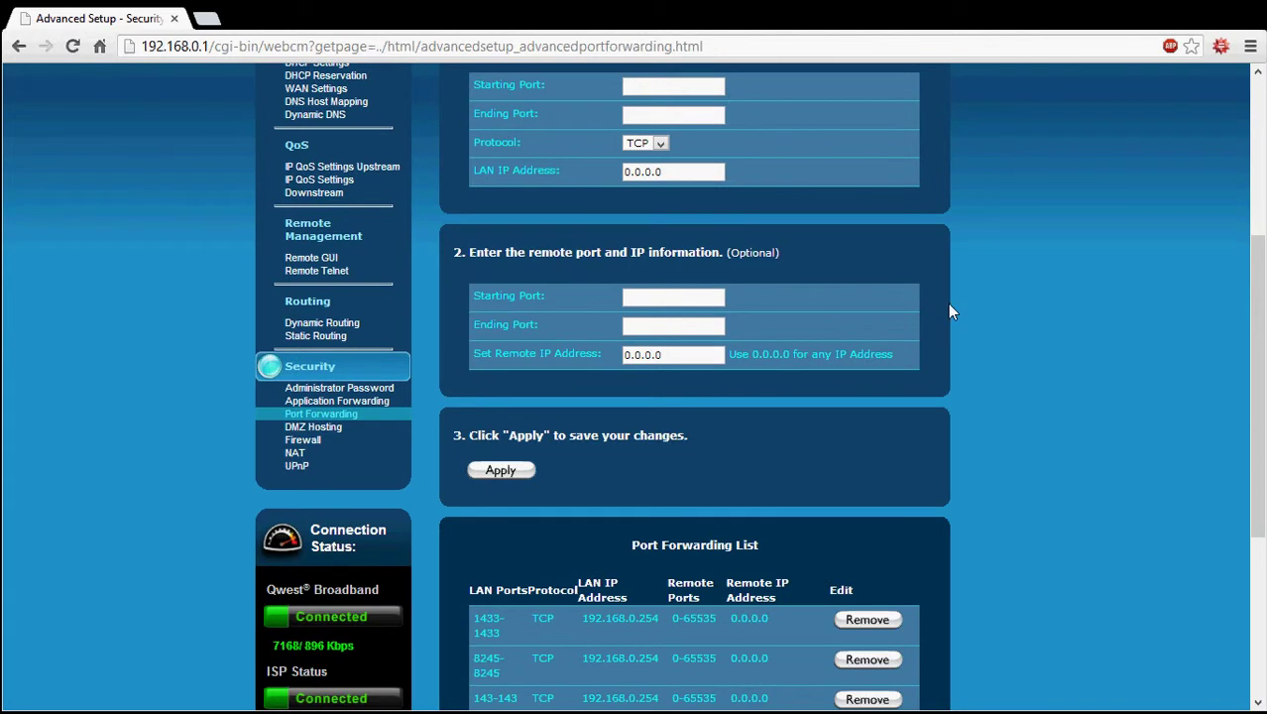
pyautogui.scroll(-3, 949, 311)
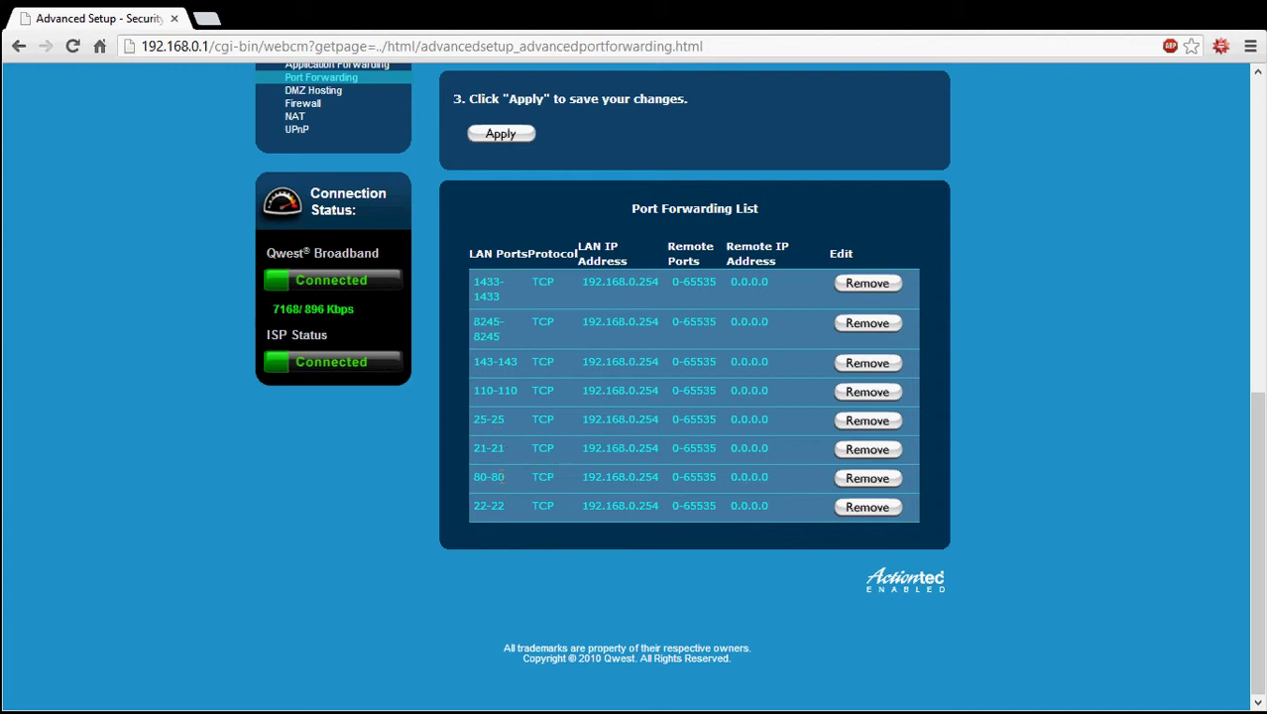
pyautogui.scroll(1, 539, 379)
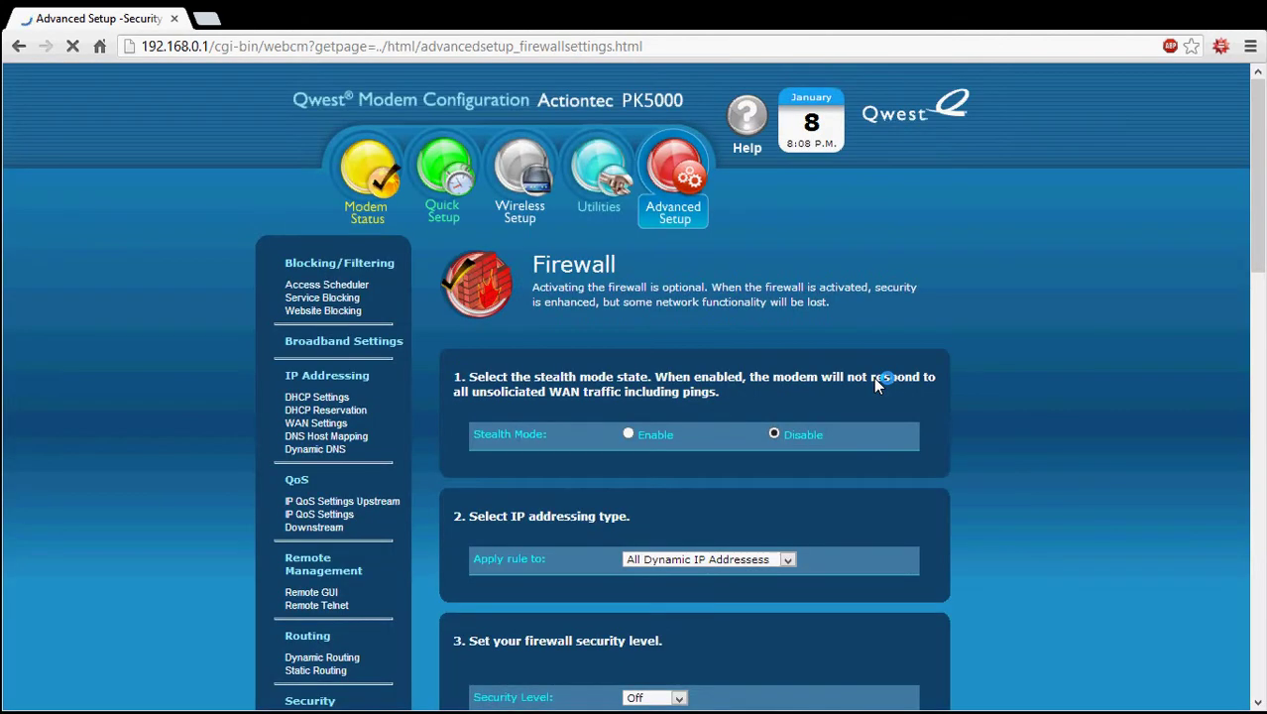
# - Toggle the PS2/PS3 firewall permission, then go to the Port Forwarding page
pyautogui.scroll(-6, 875, 378)
pyautogui.scroll(-4, 874, 377)
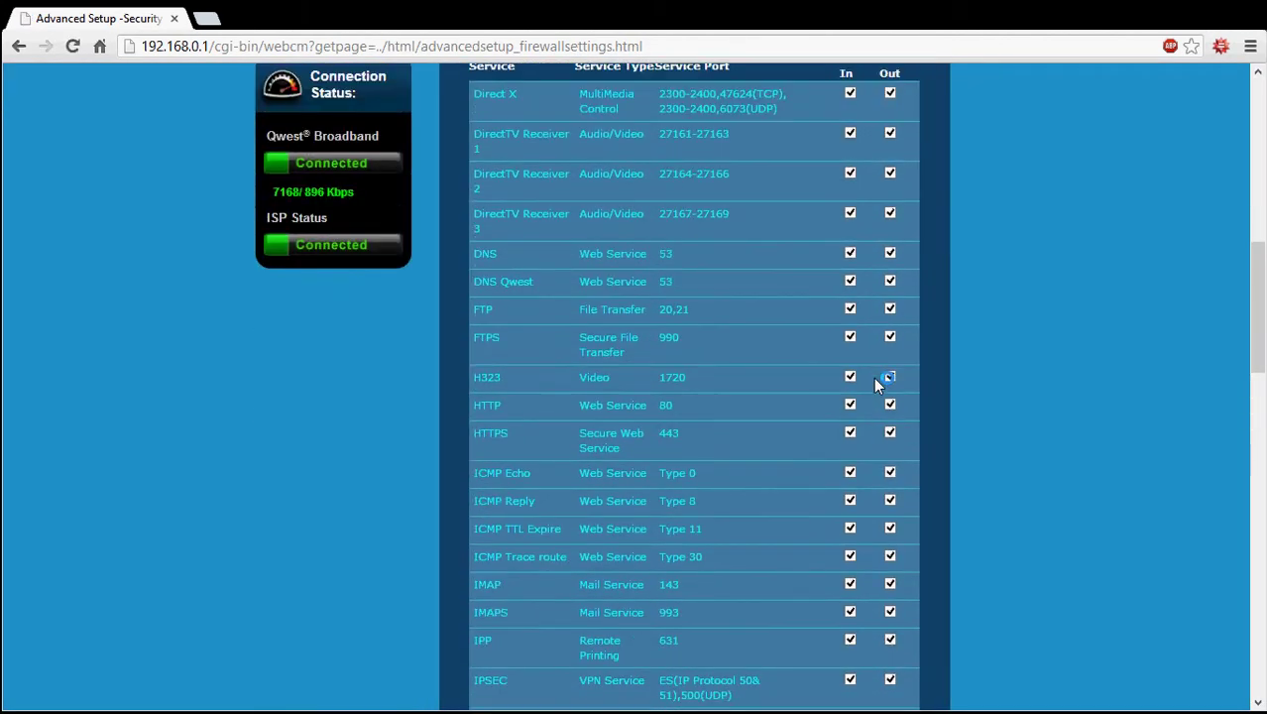
pyautogui.scroll(-2, 874, 377)
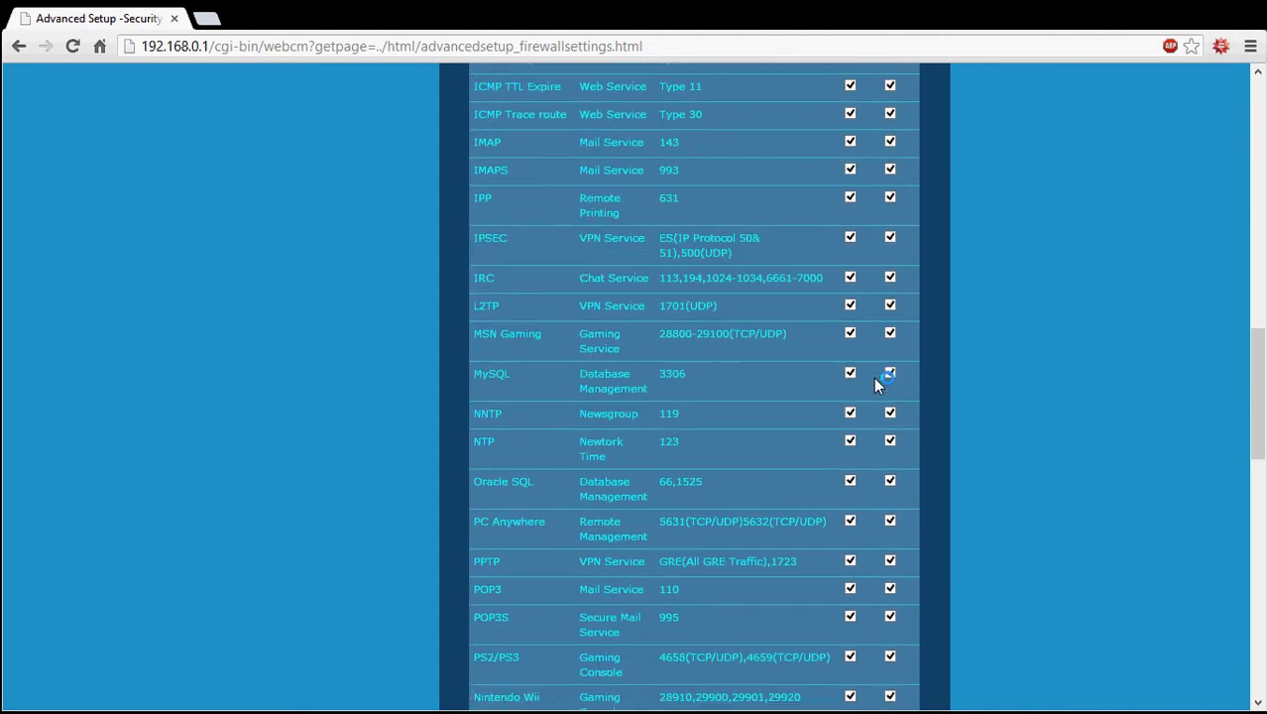
pyautogui.scroll(-3, 874, 377)
pyautogui.click(888, 383)
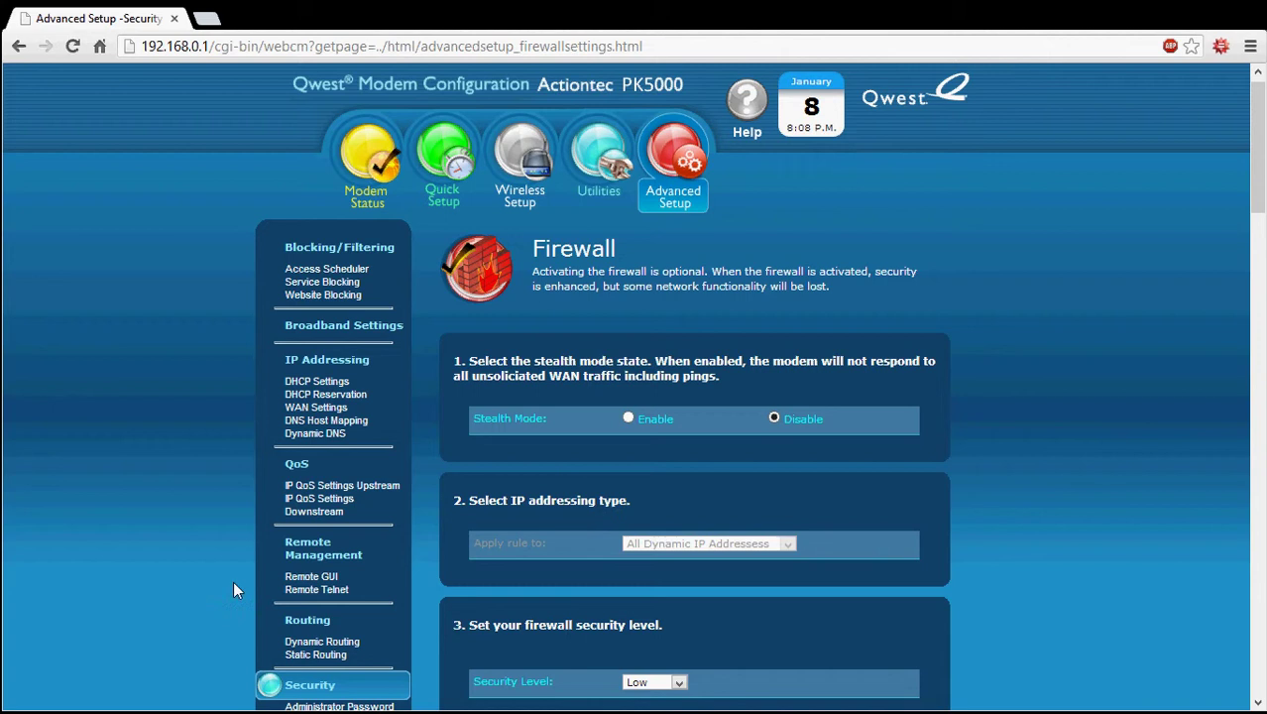
pyautogui.scroll(-3, 233, 581)
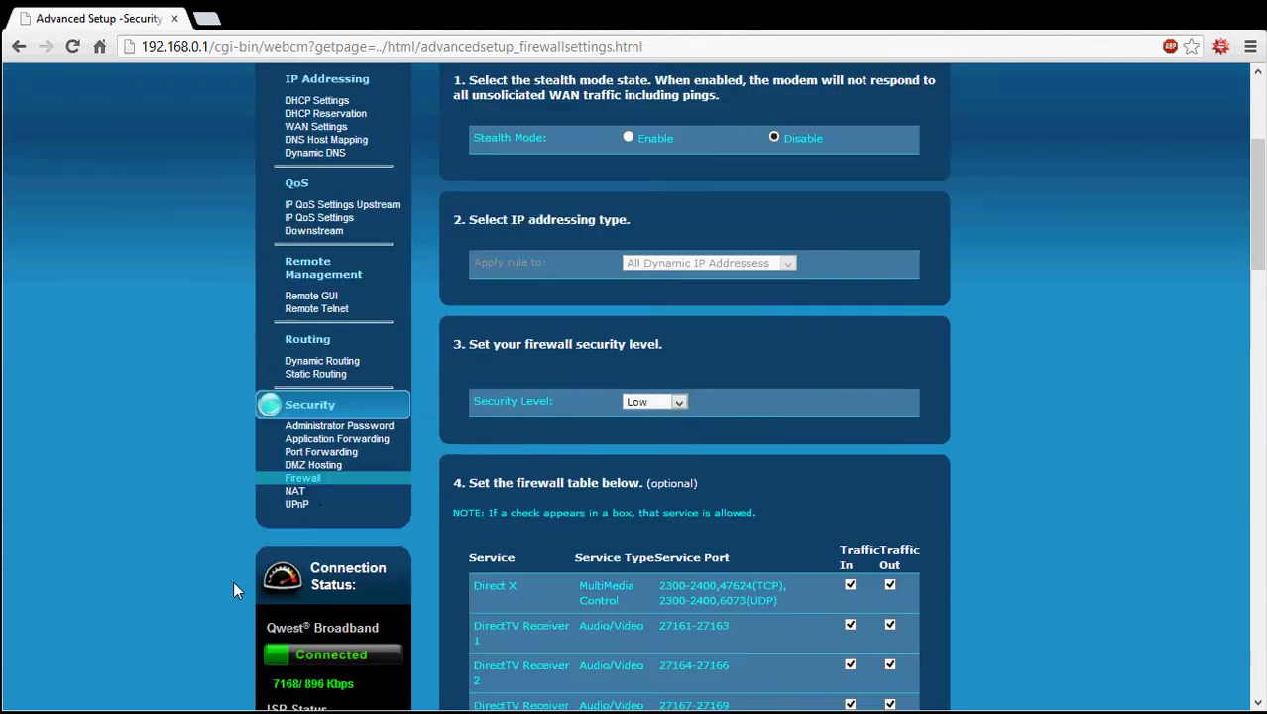
pyautogui.click(306, 459)
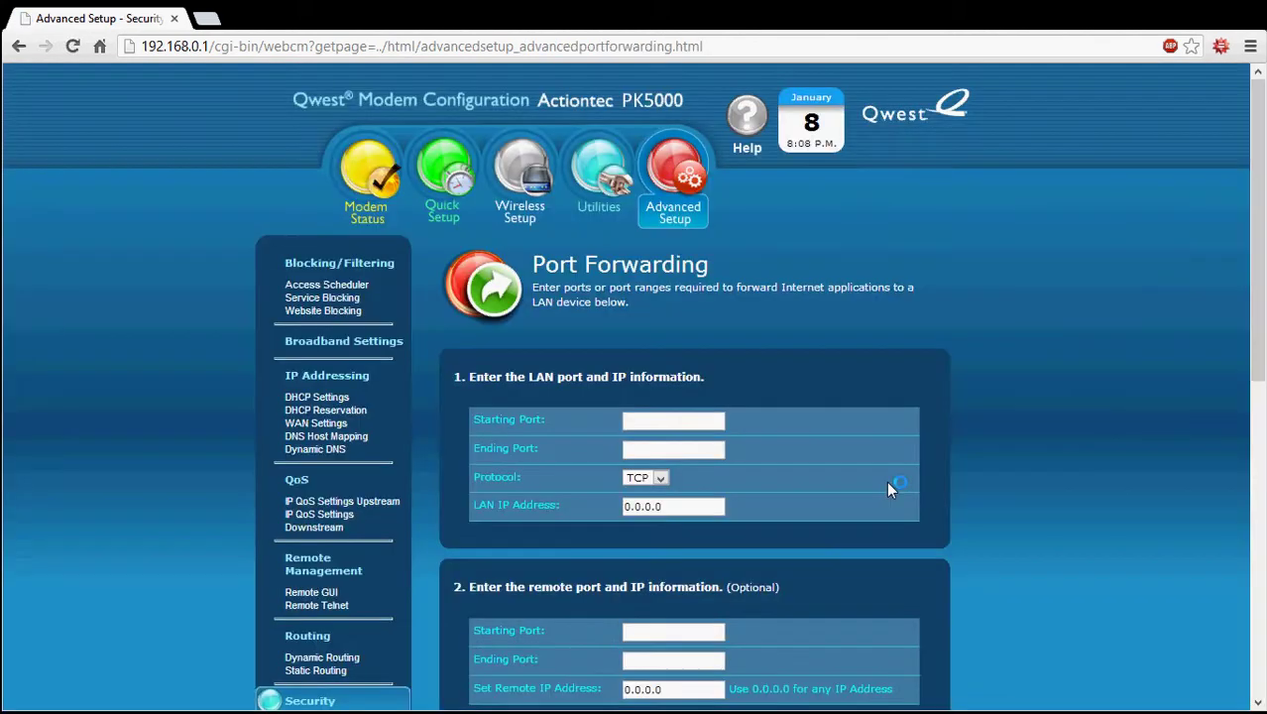
# - Review the Port Forwarding list, checking port 1433 in the first rule, above the blank form
pyautogui.scroll(-5, 889, 486)
pyautogui.scroll(-2, 888, 486)
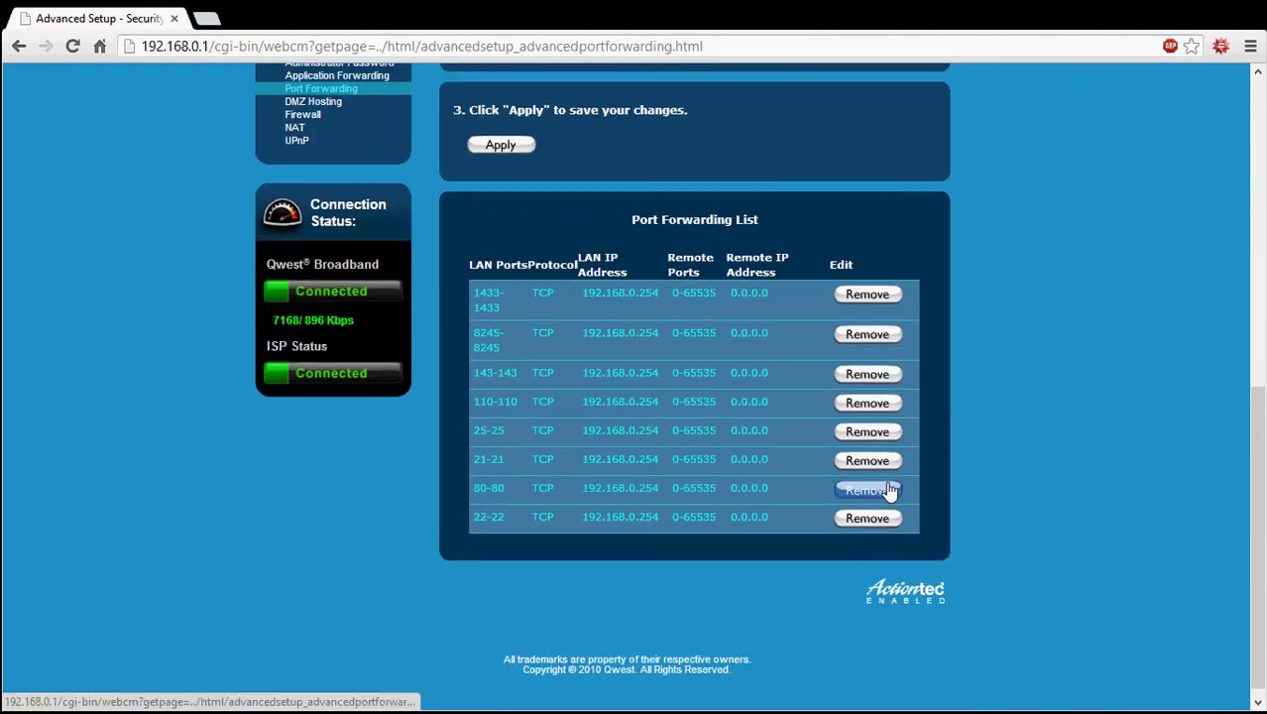
pyautogui.scroll(1, 887, 486)
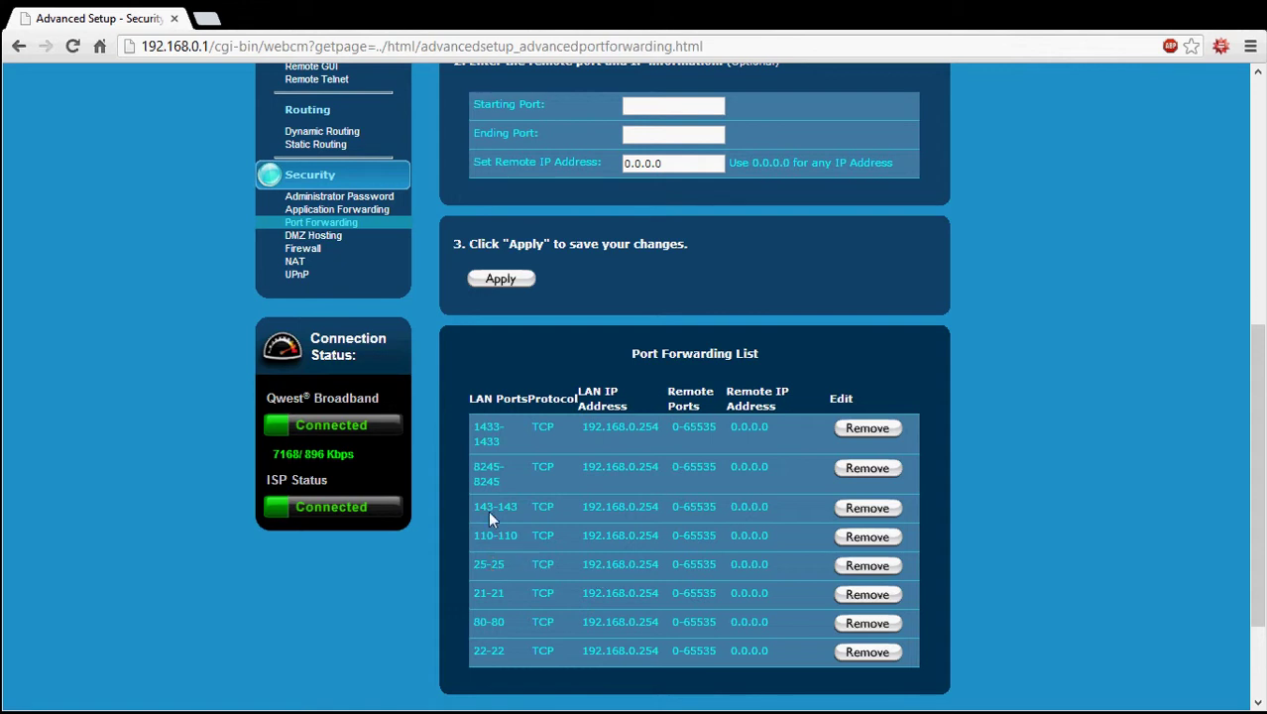
pyautogui.doubleClick(486, 427)
pyautogui.click(618, 446)
pyautogui.scroll(4, 616, 442)
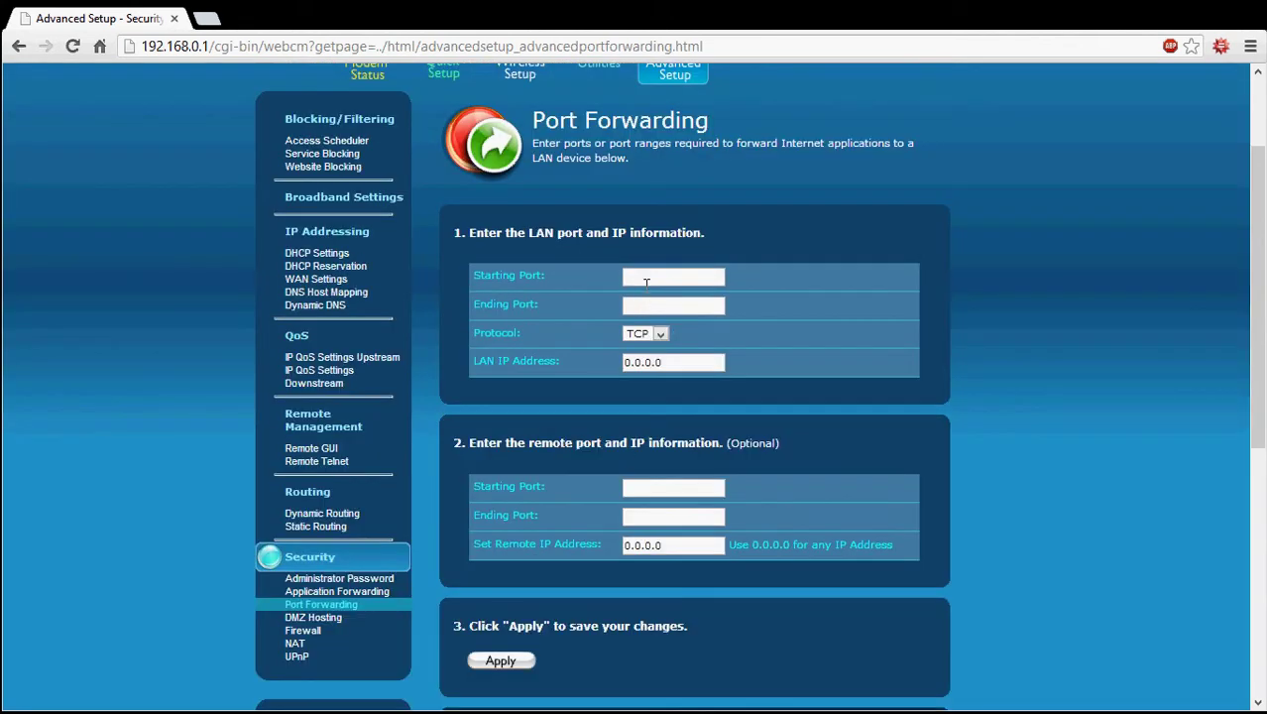
pyautogui.scroll(-4, 646, 300)
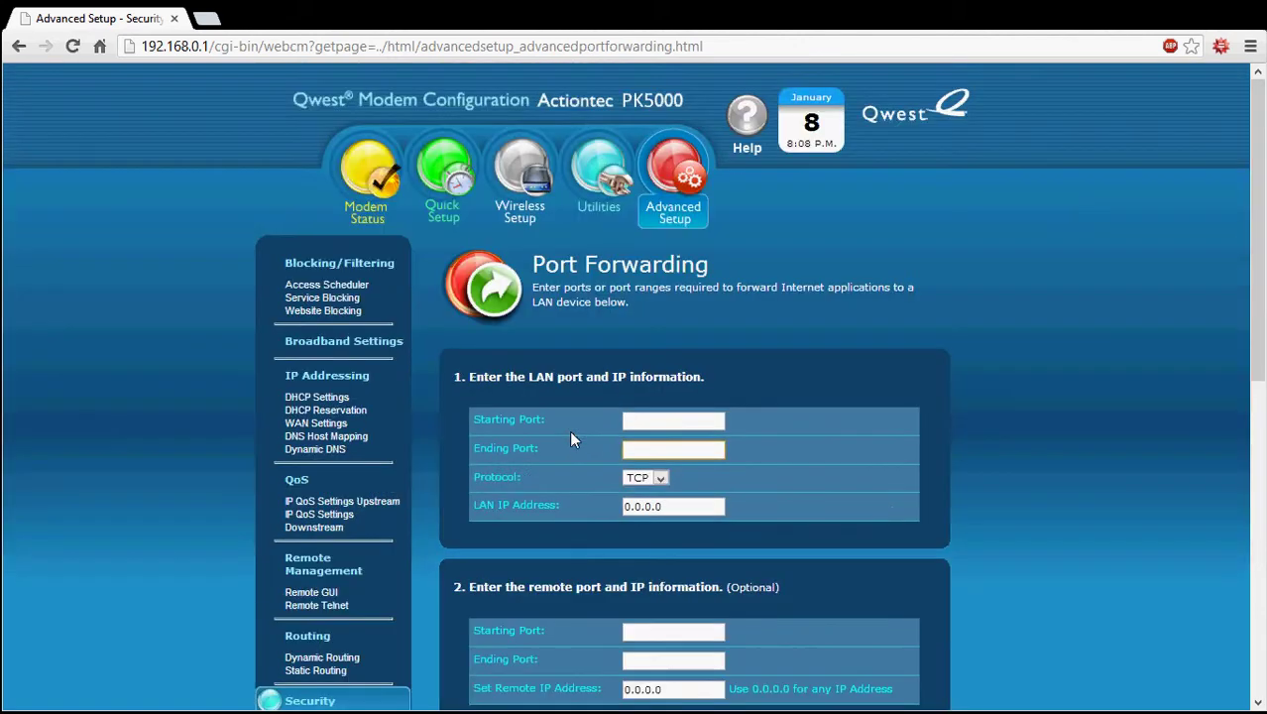
# - Enter 1500 as both the starting and ending port of the new rule
pyautogui.press('Tab')
pyautogui.click(685, 424)
pyautogui.write('1500')
pyautogui.press('Tab')
pyautogui.write('1500')
pyautogui.scroll(-2, 684, 425)
pyautogui.press('Tab')
pyautogui.press('Tab')
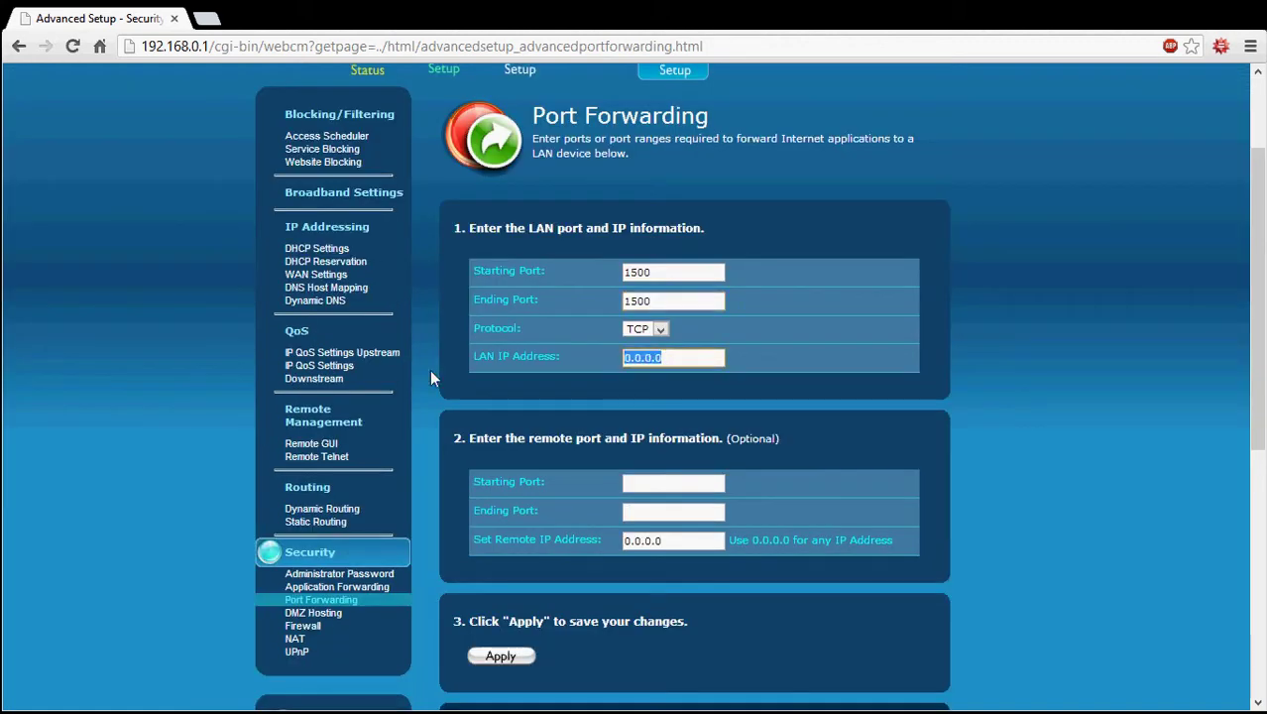
# - Place the cursor in the LAN IP Address field and review the forwarding list
pyautogui.scroll(-5, 875, 408)
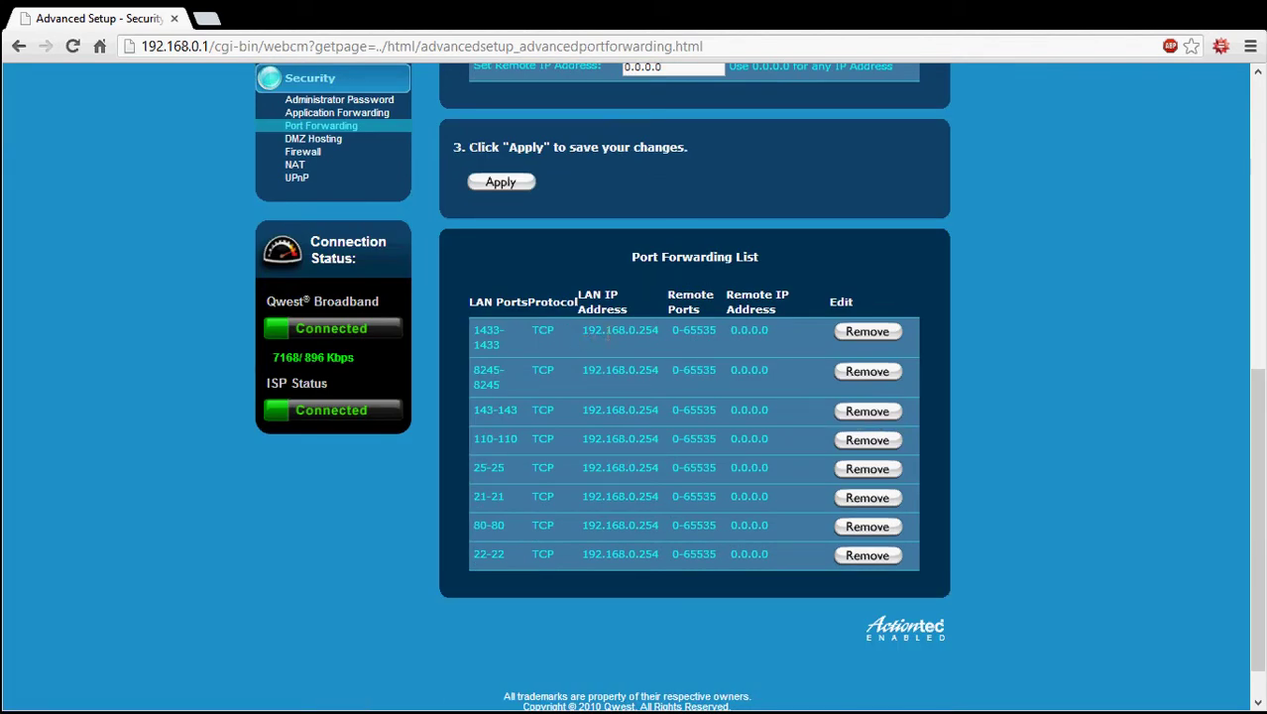
pyautogui.scroll(4, 656, 336)
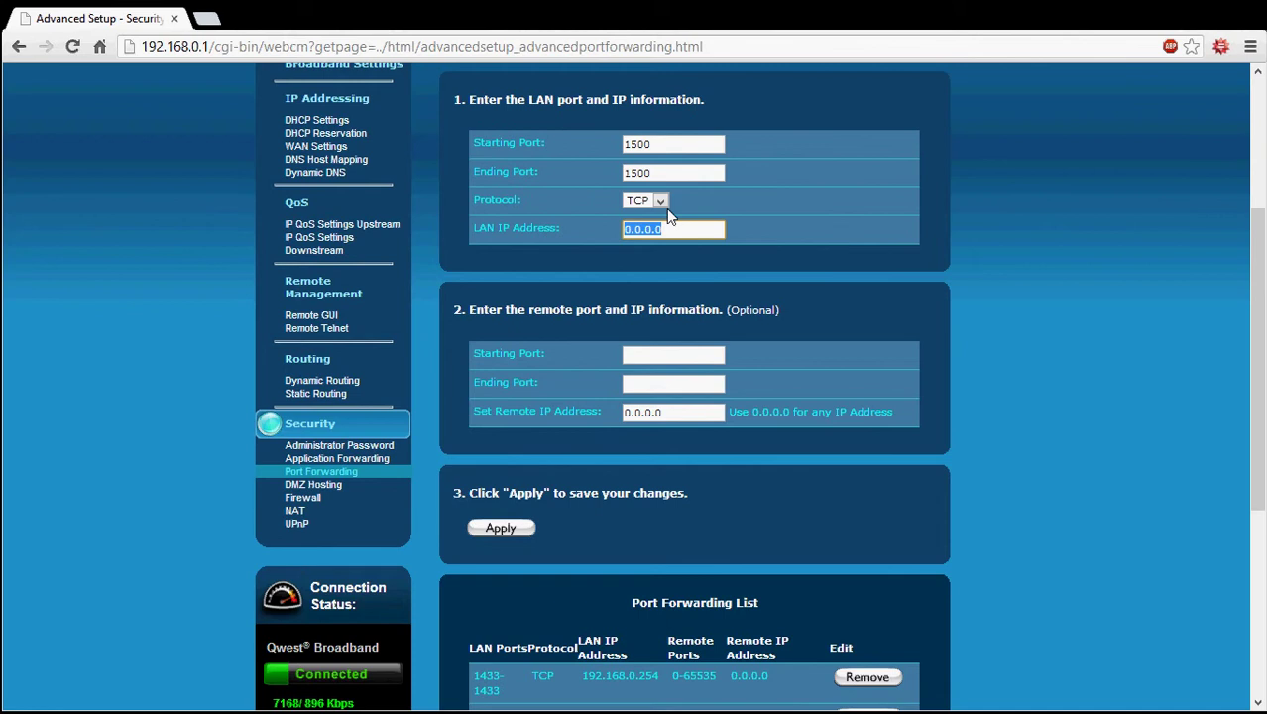
pyautogui.click(671, 229)
pyautogui.scroll(-2, 856, 326)
pyautogui.scroll(6, 702, 285)
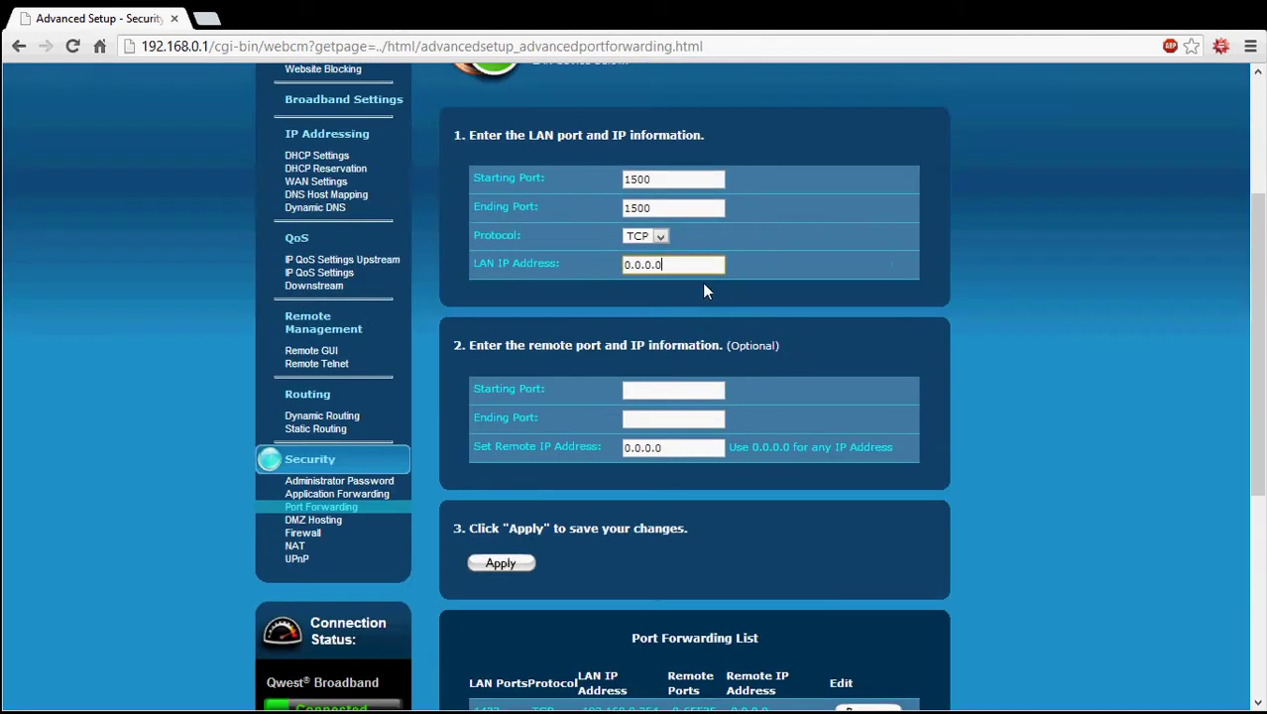
pyautogui.scroll(-6, 704, 289)
pyautogui.scroll(3, 704, 289)
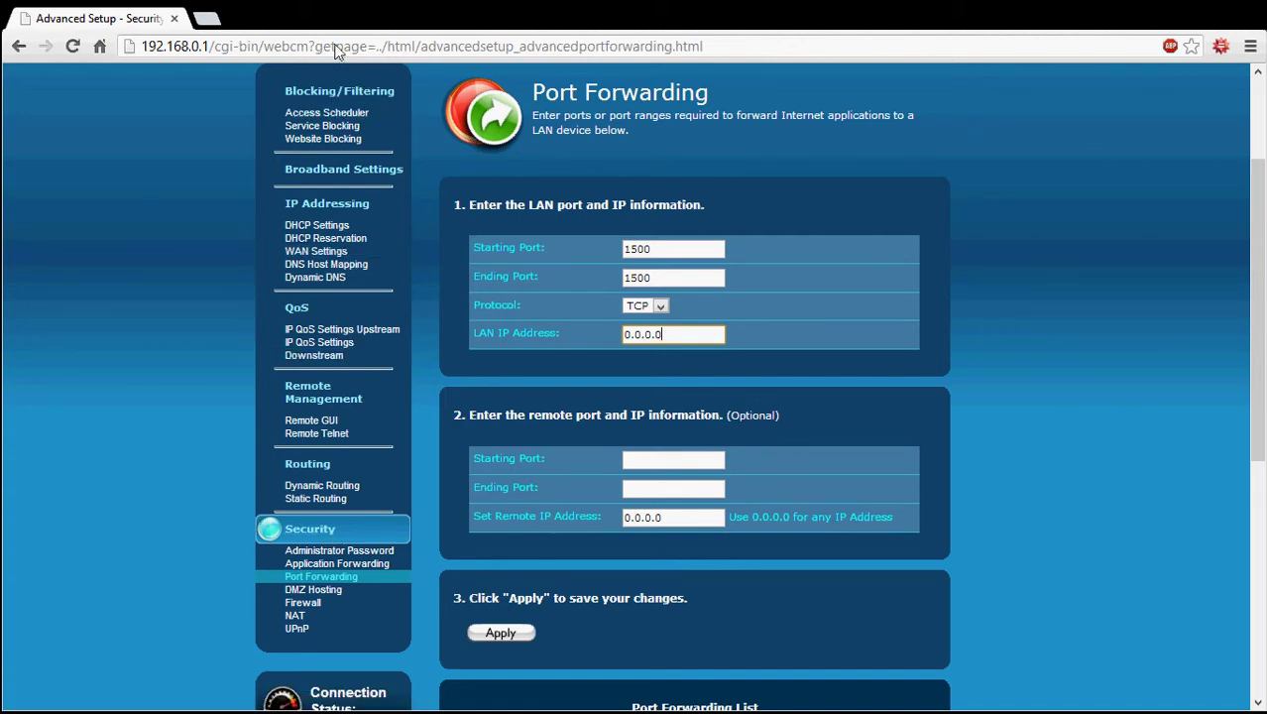
pyautogui.scroll(-5, 882, 461)
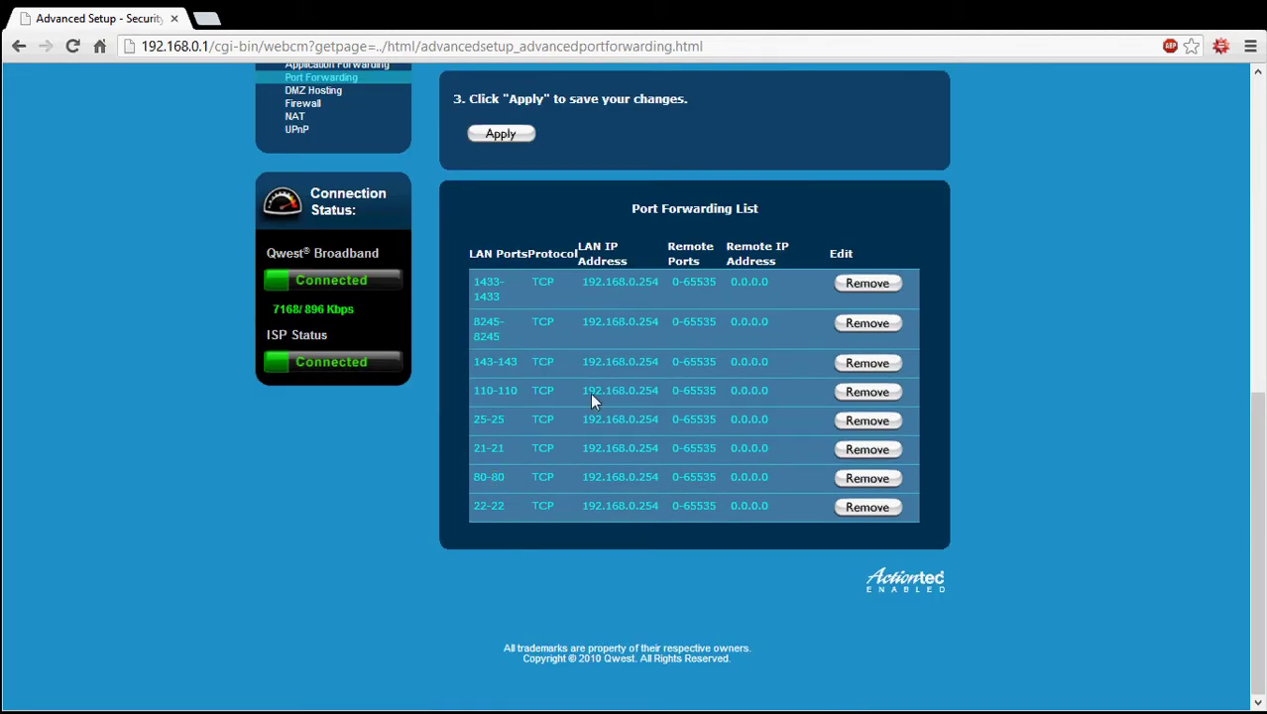
pyautogui.scroll(6, 590, 393)
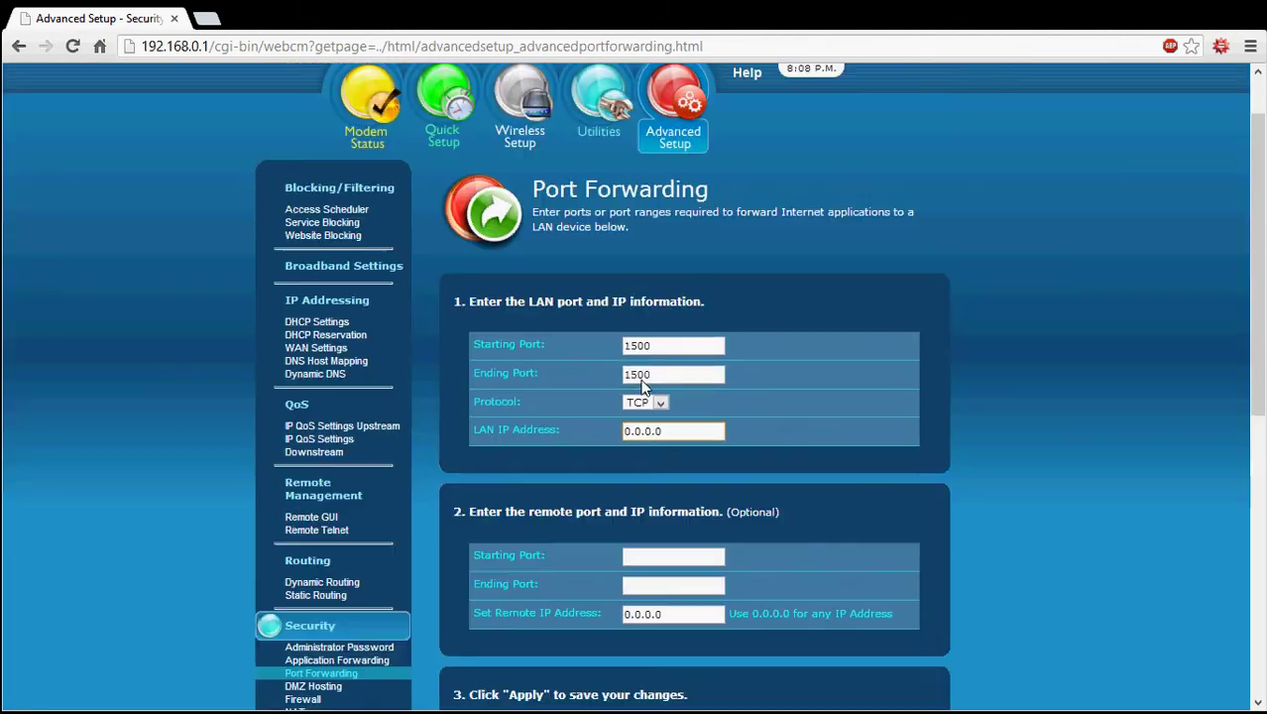
# - Search 'what is my ip' in a new tab and select the public IP shown
pyautogui.click(205, 19)
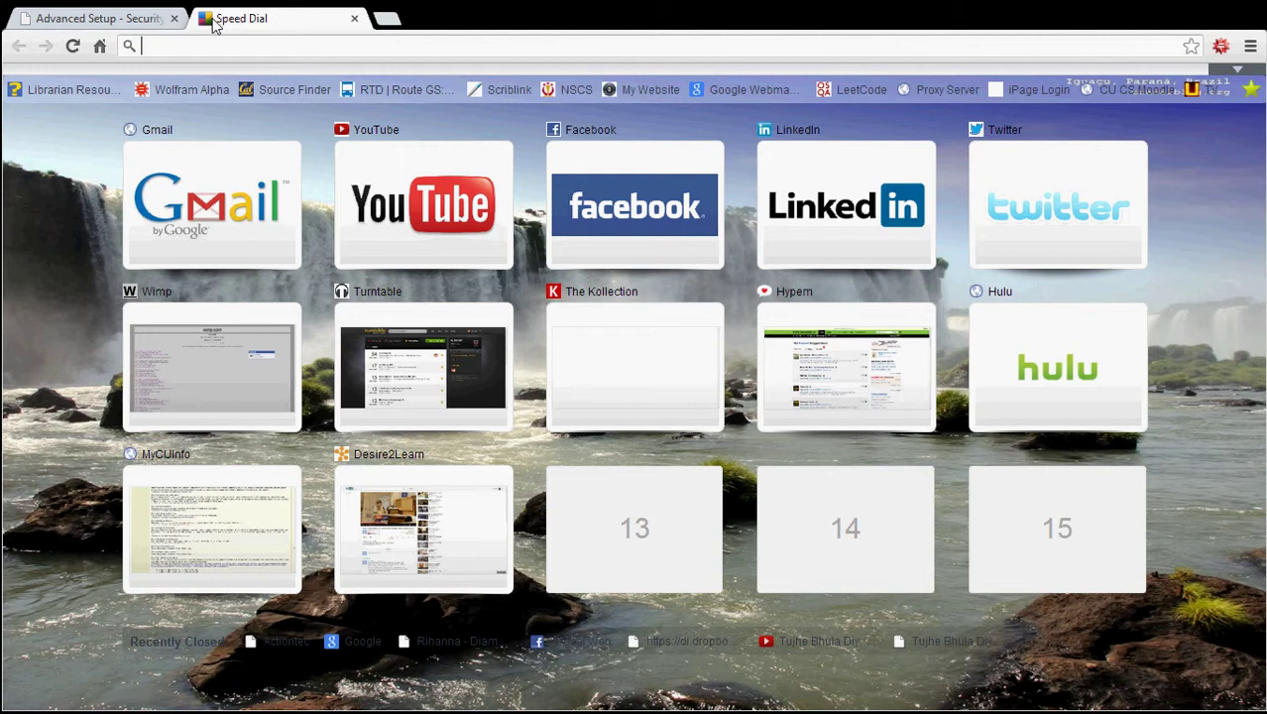
pyautogui.write('what is my ip')
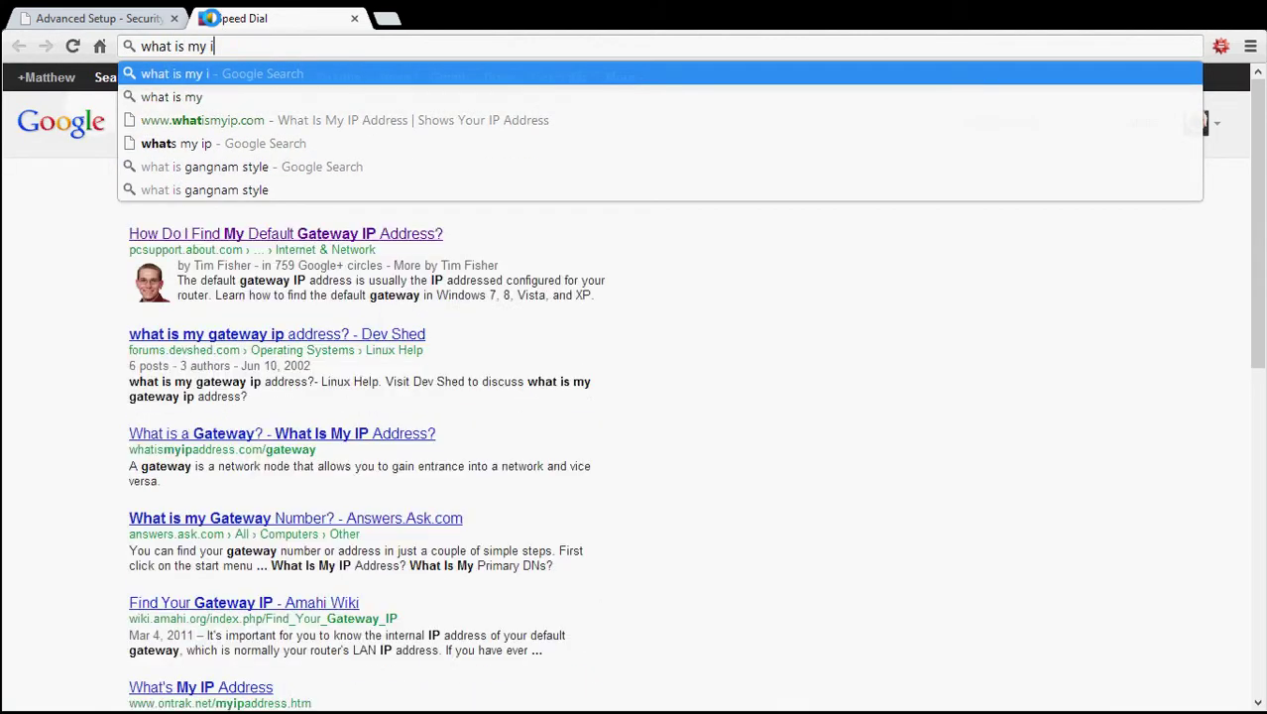
pyautogui.press('Return')
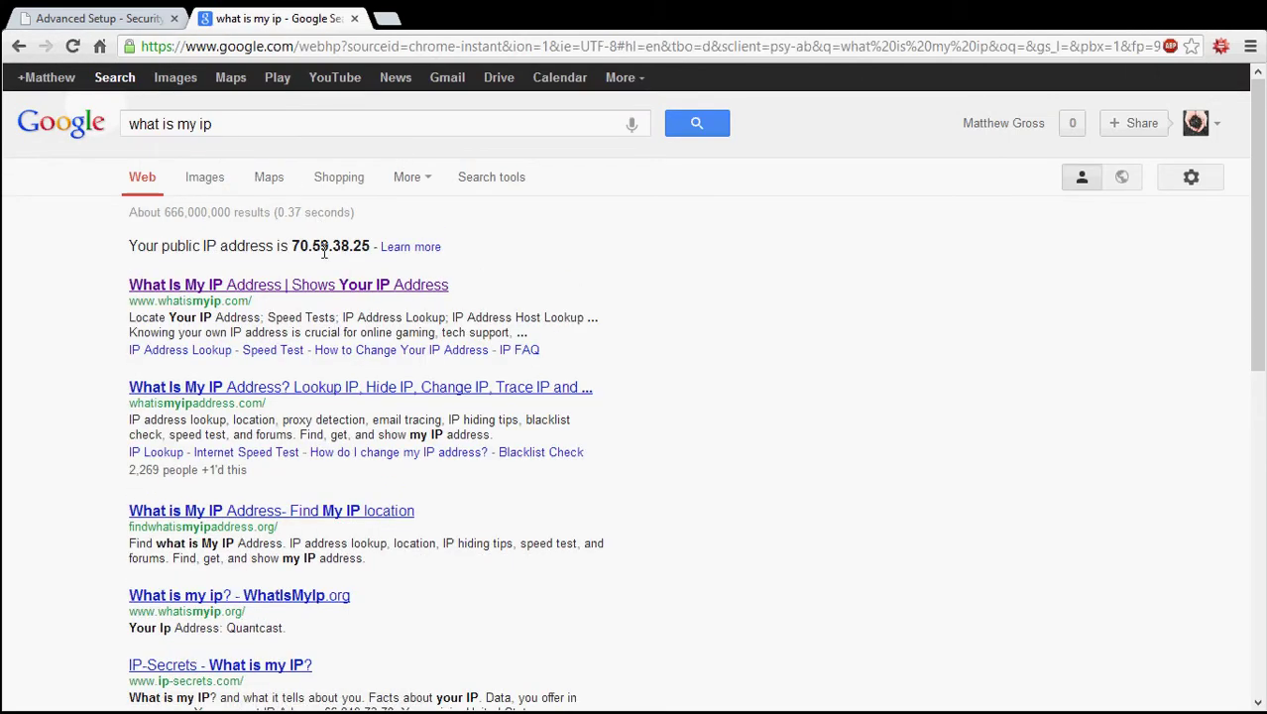
pyautogui.moveTo(293, 246); pyautogui.dragTo(370, 241)
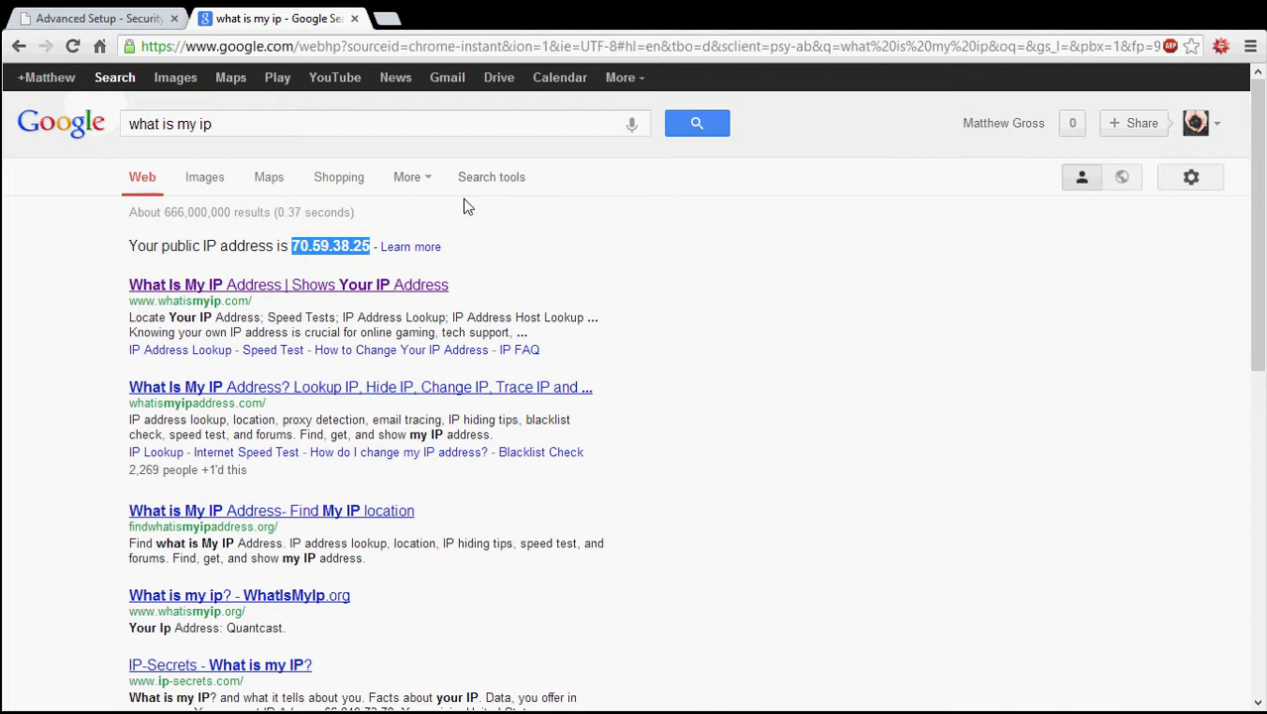
pyautogui.click(104, 18)
pyautogui.click(251, 22)
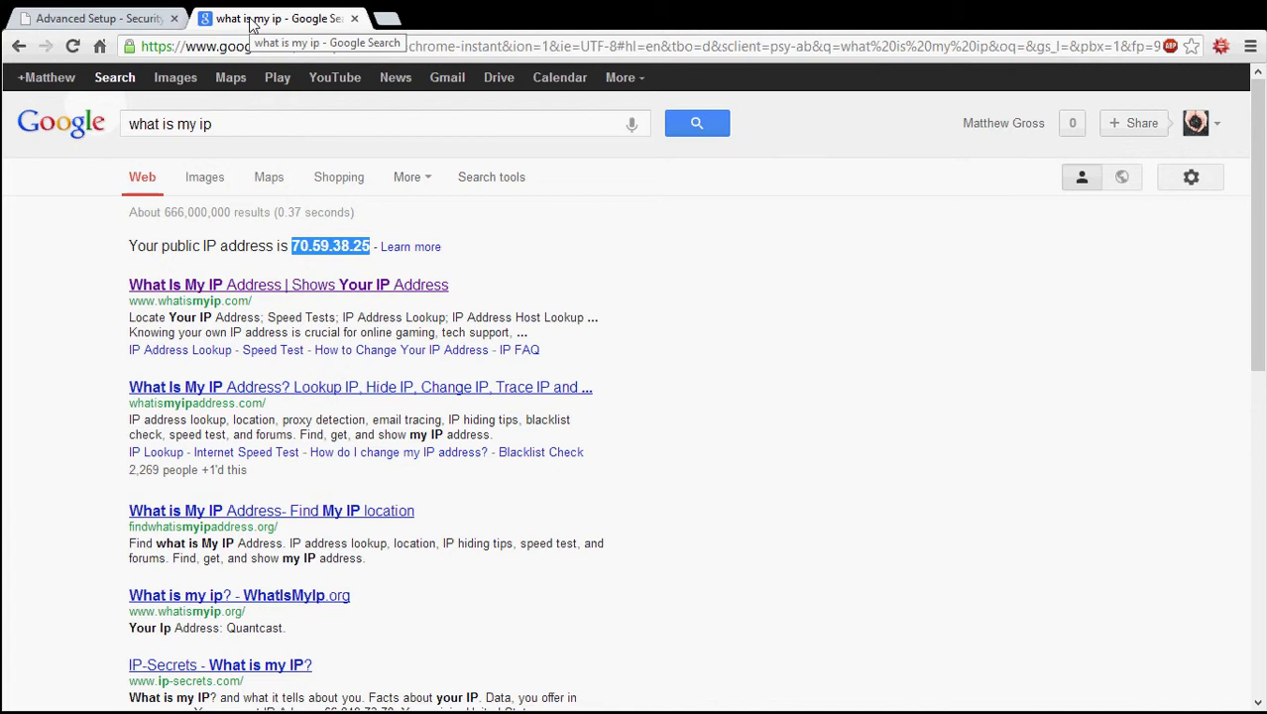
pyautogui.click(320, 247)
pyautogui.moveTo(292, 247); pyautogui.dragTo(368, 241)
pyautogui.click(403, 220)
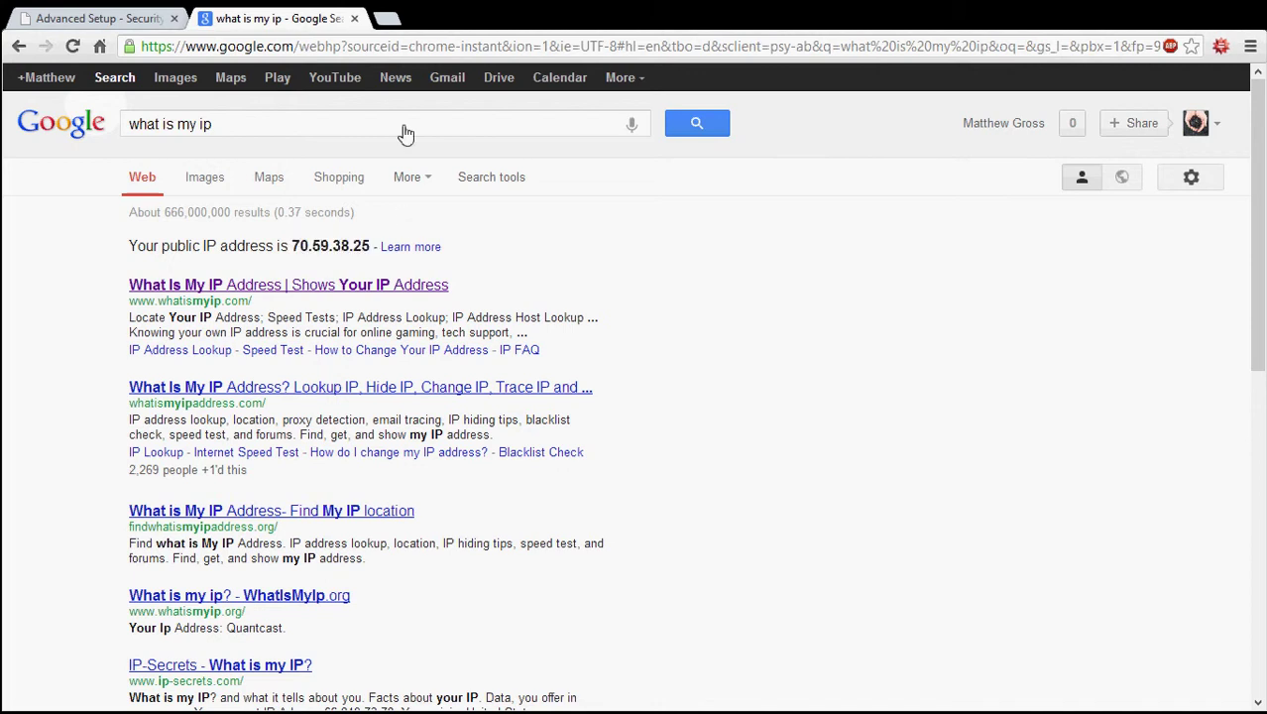
pyautogui.click(409, 46)
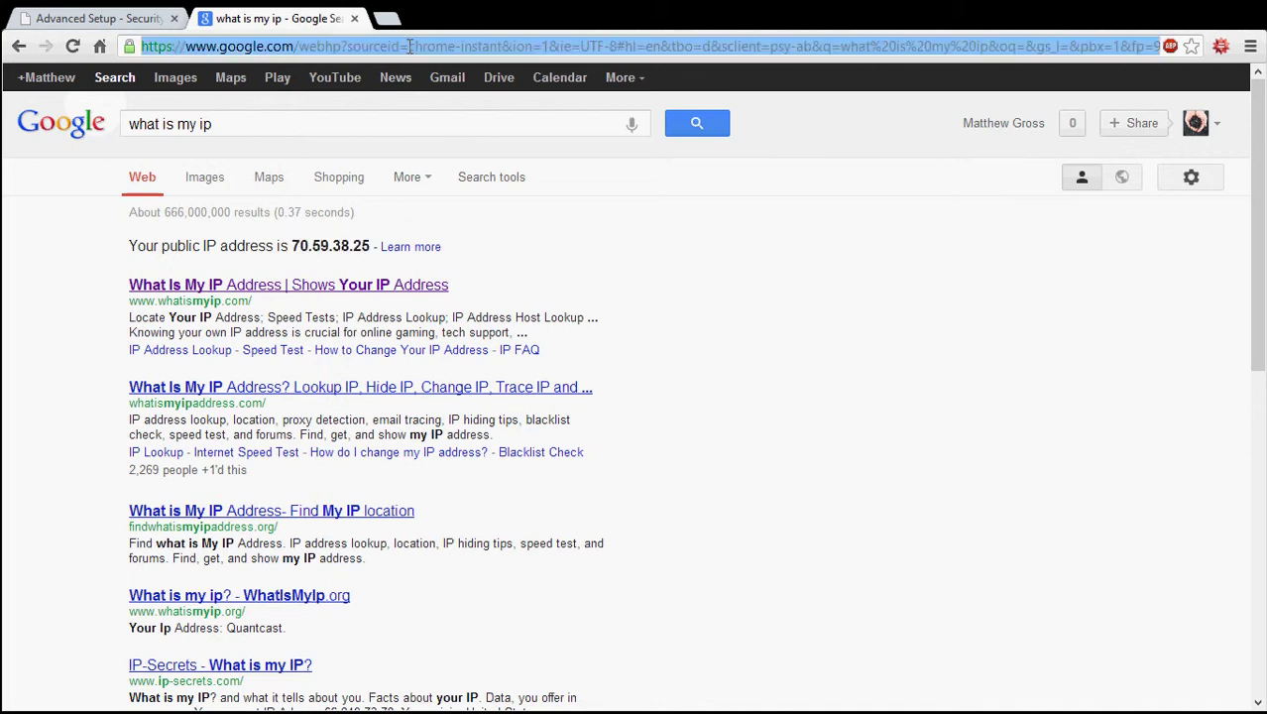
# - Load no-ip.com in the second tab, discarding the autocomplete suggestion
pyautogui.write('no-ip.com')
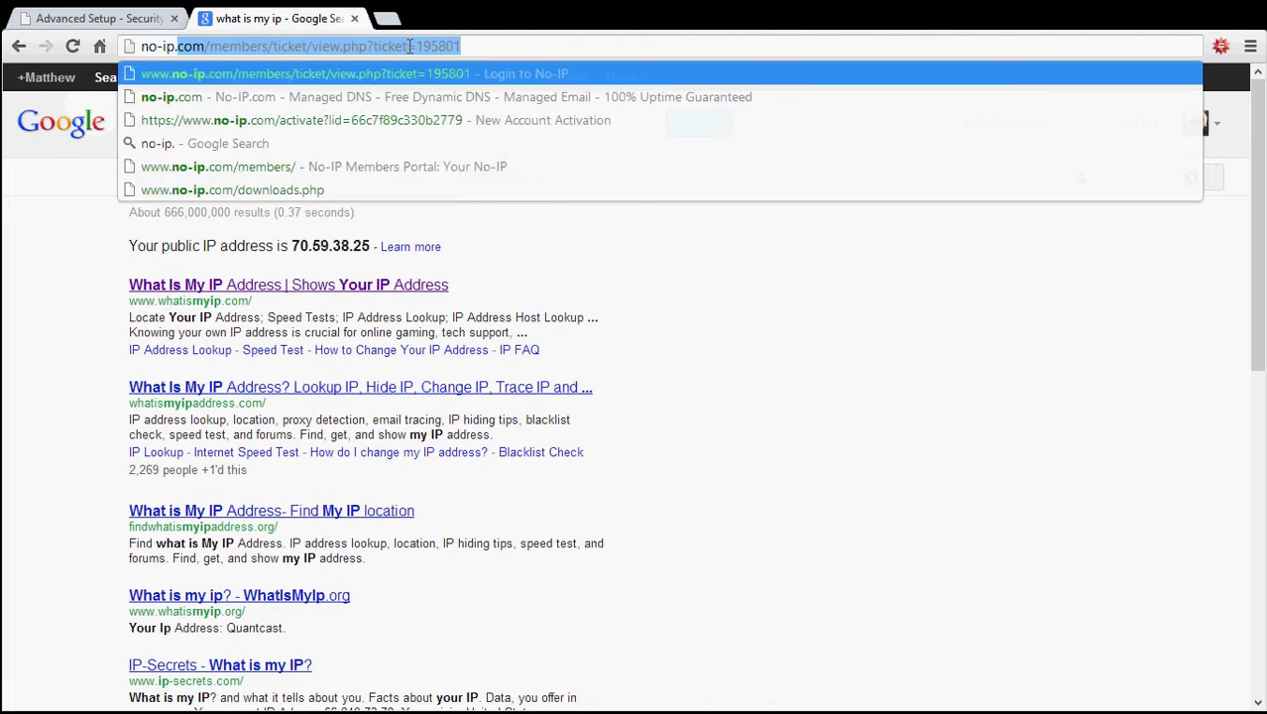
pyautogui.press('Delete')
pyautogui.press('Return')
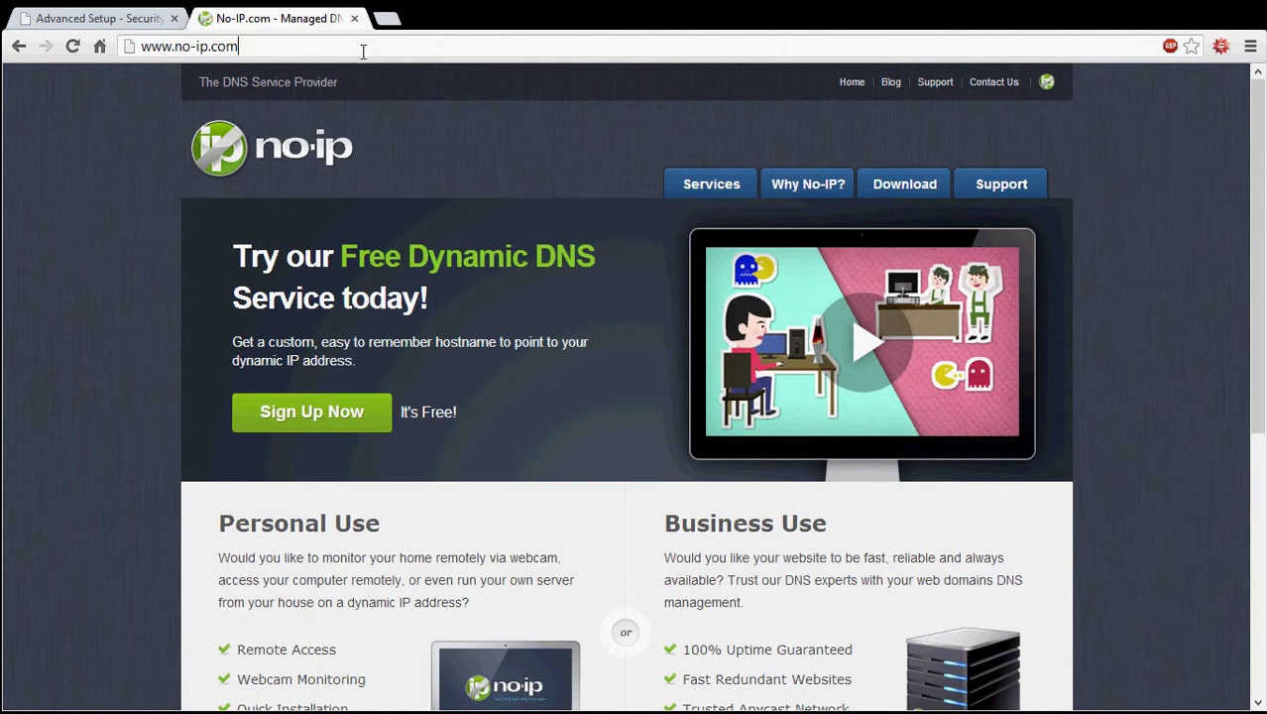
pyautogui.click(363, 49)
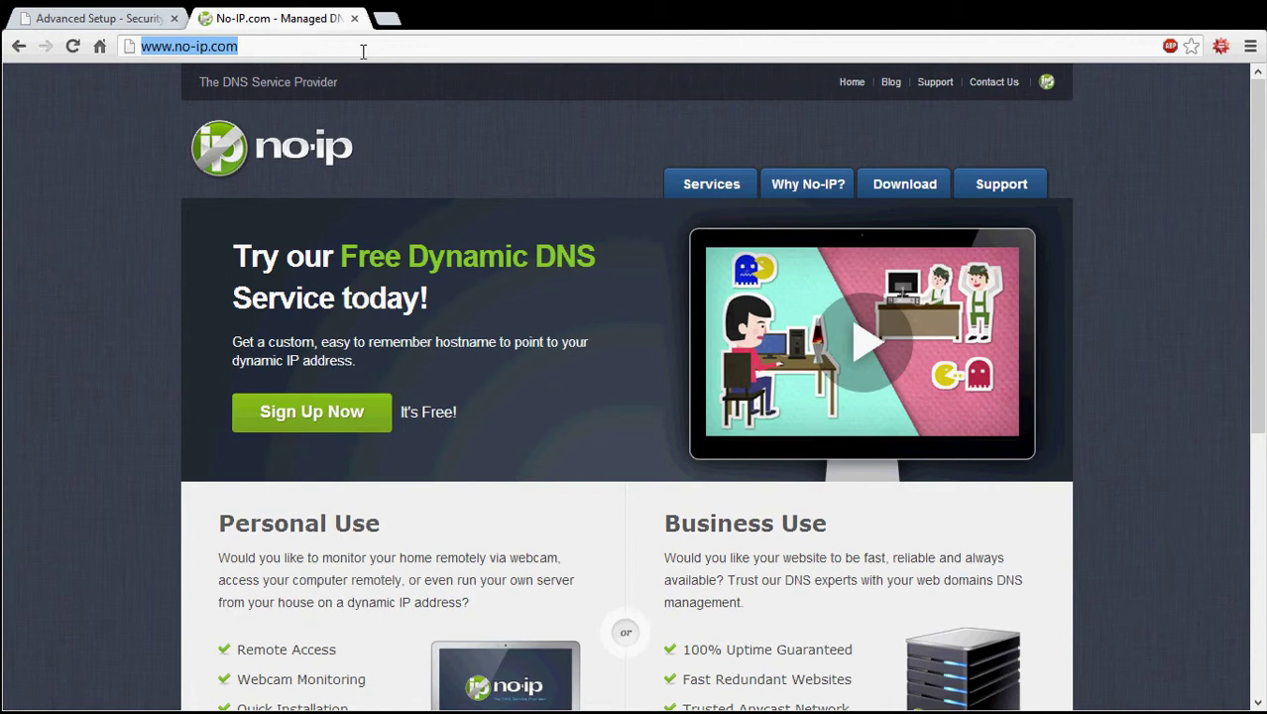
# - Return to the router's Port Forwarding tab and highlight the server address 192.168.0.254
pyautogui.click(127, 20)
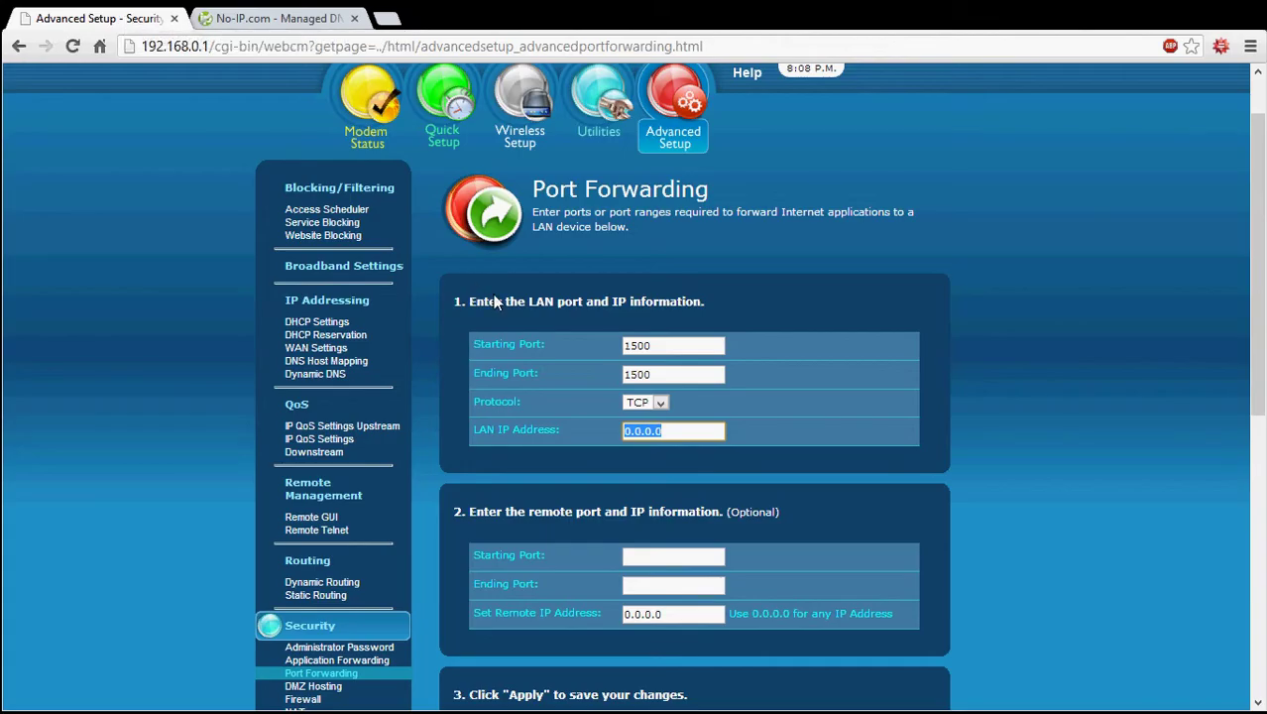
pyautogui.scroll(-3, 897, 257)
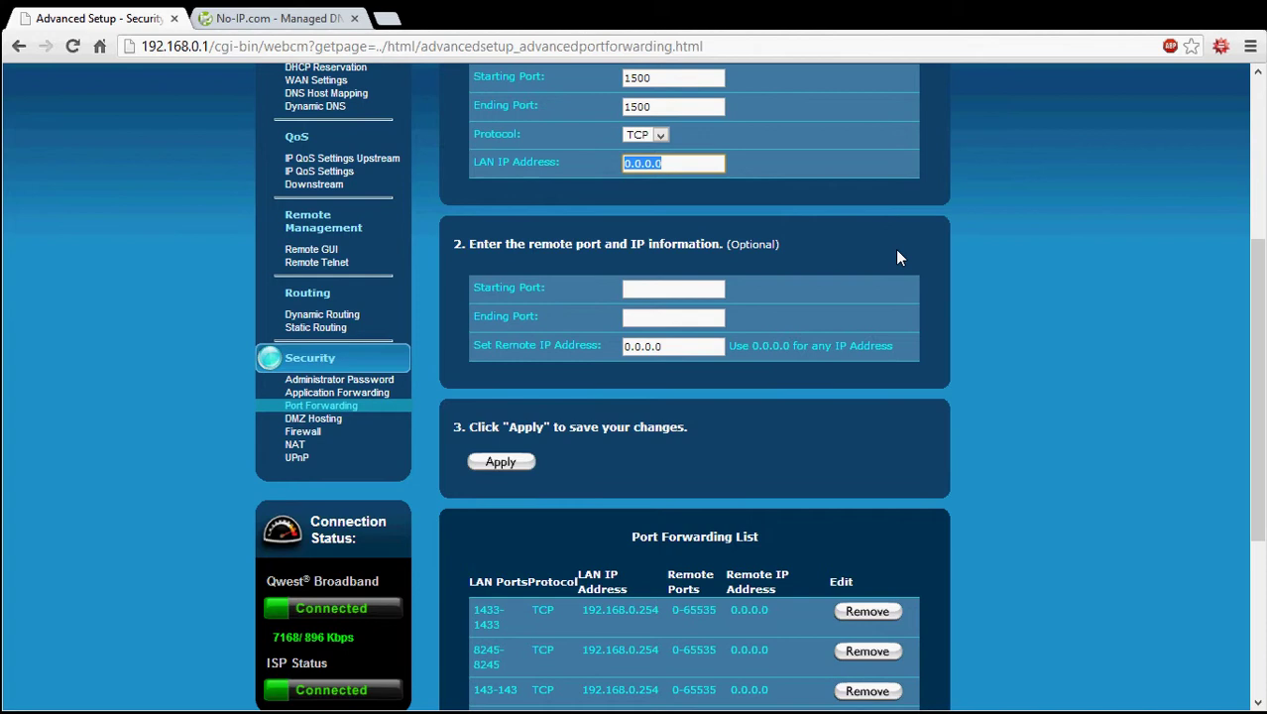
pyautogui.scroll(3, 897, 257)
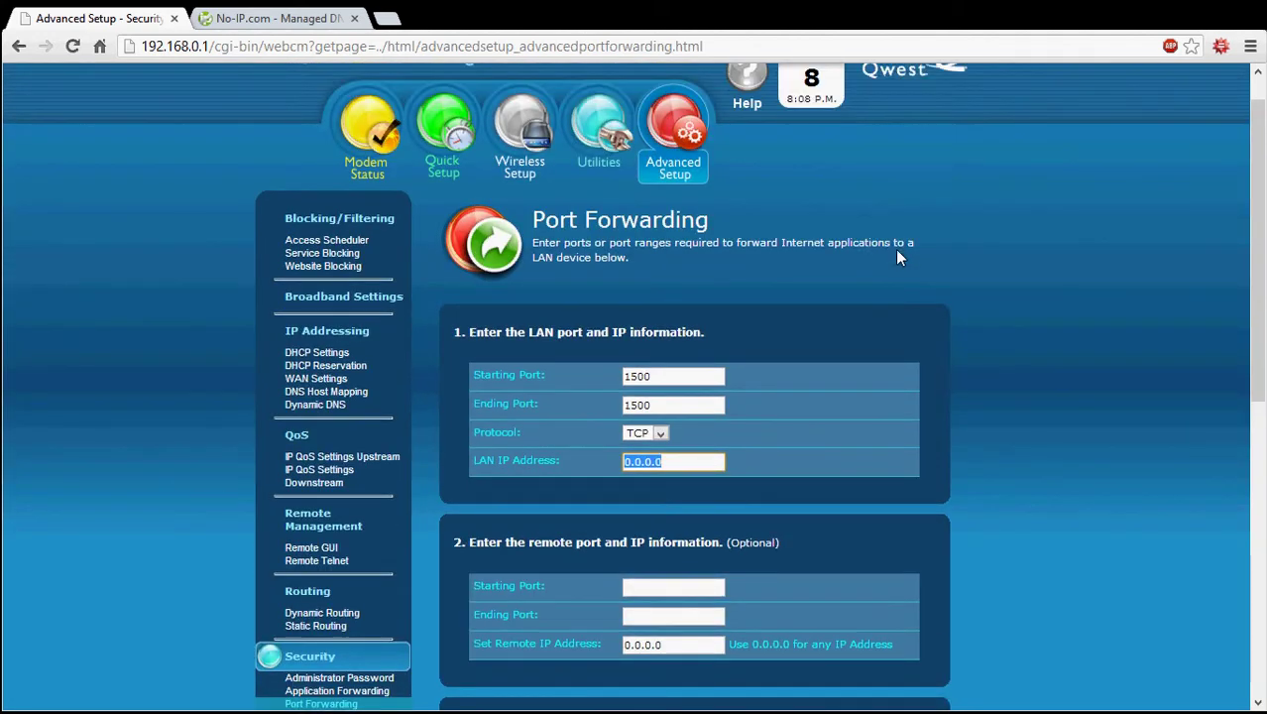
pyautogui.scroll(-3, 895, 249)
pyautogui.scroll(-2, 896, 249)
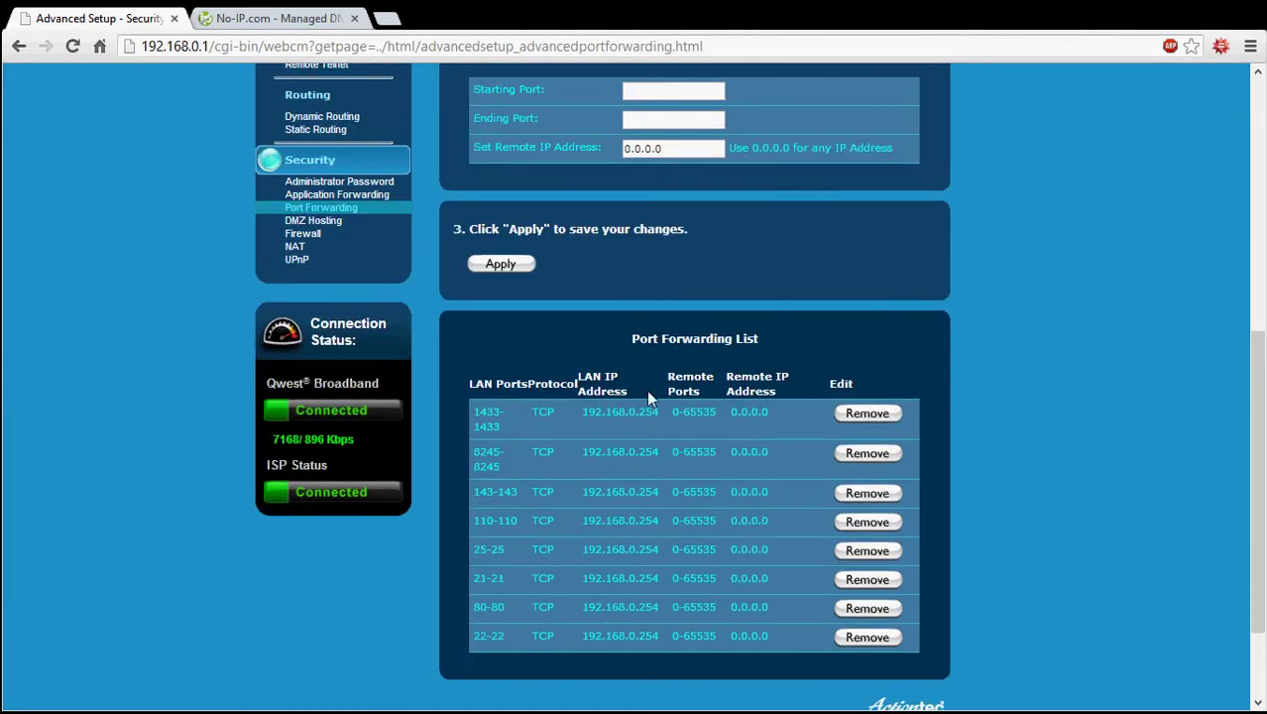
pyautogui.moveTo(580, 411); pyautogui.dragTo(662, 413)
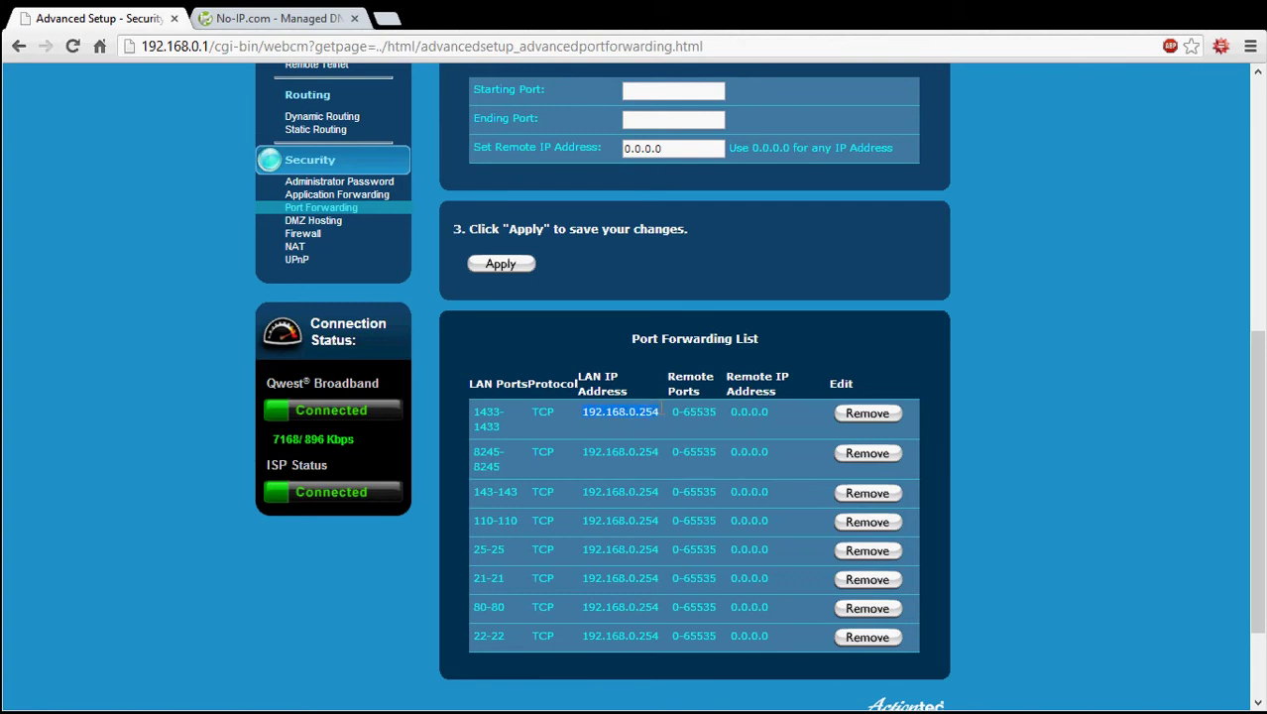